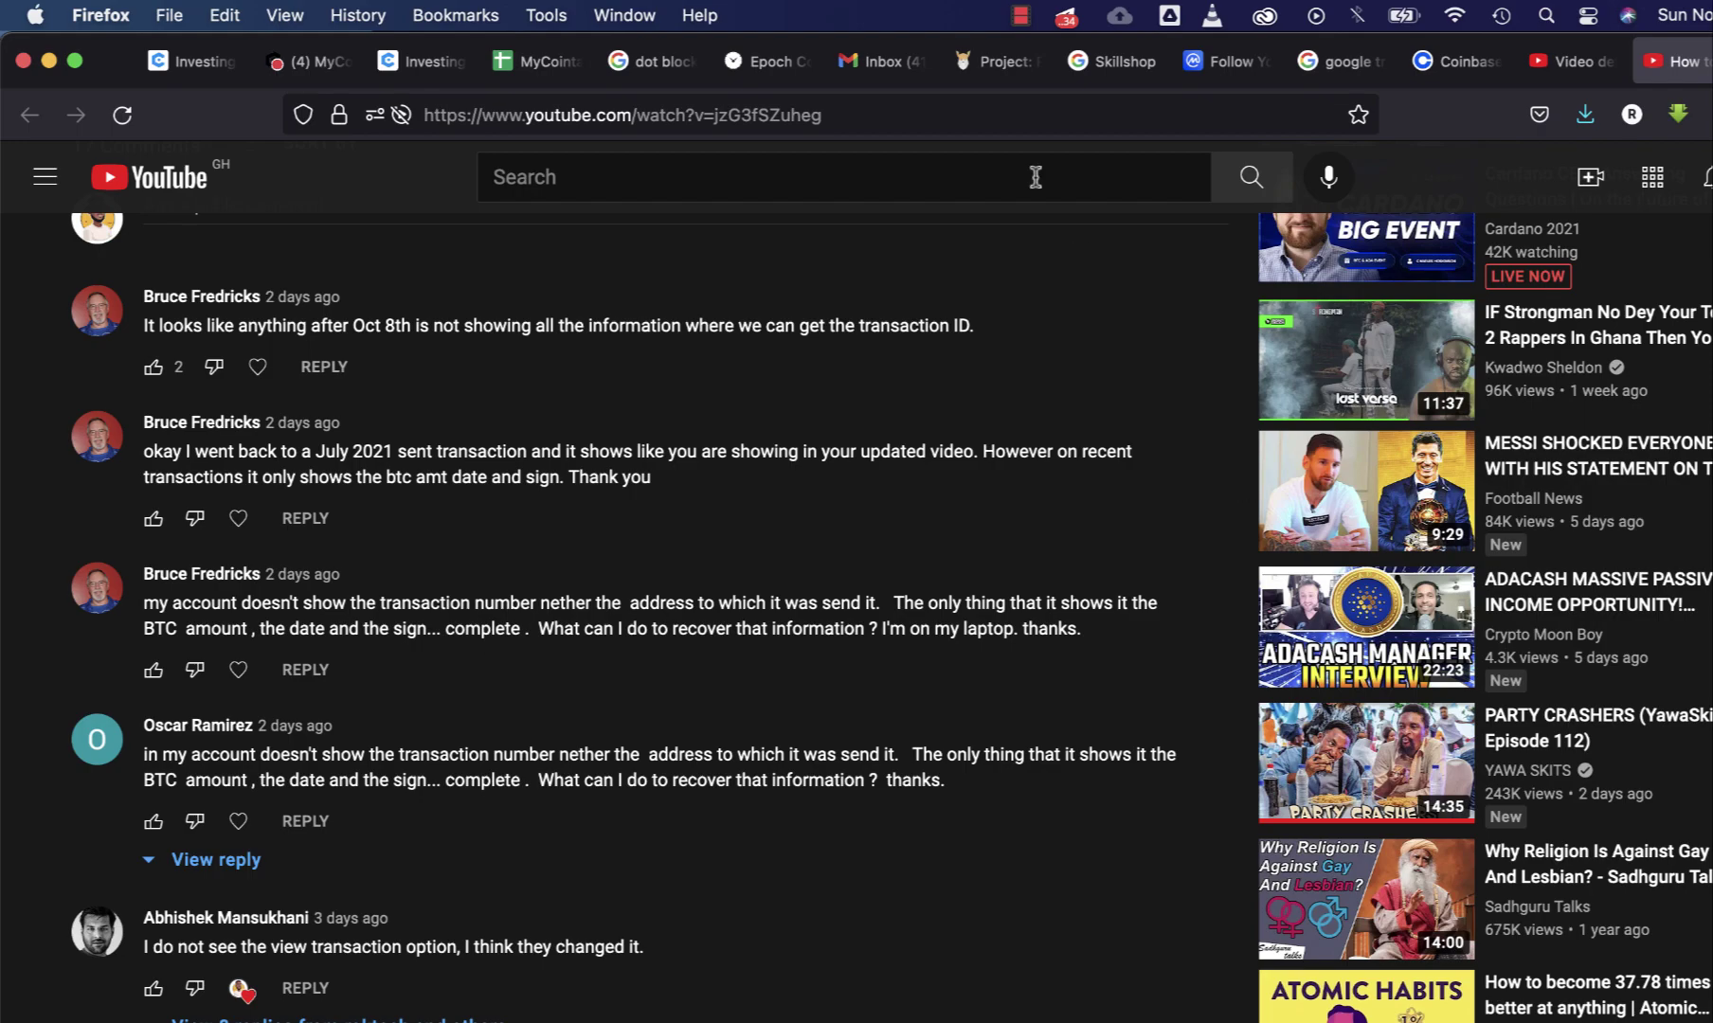
- Return to the Coinbase dashboard tab
scroll(765, 420, "up", 2)
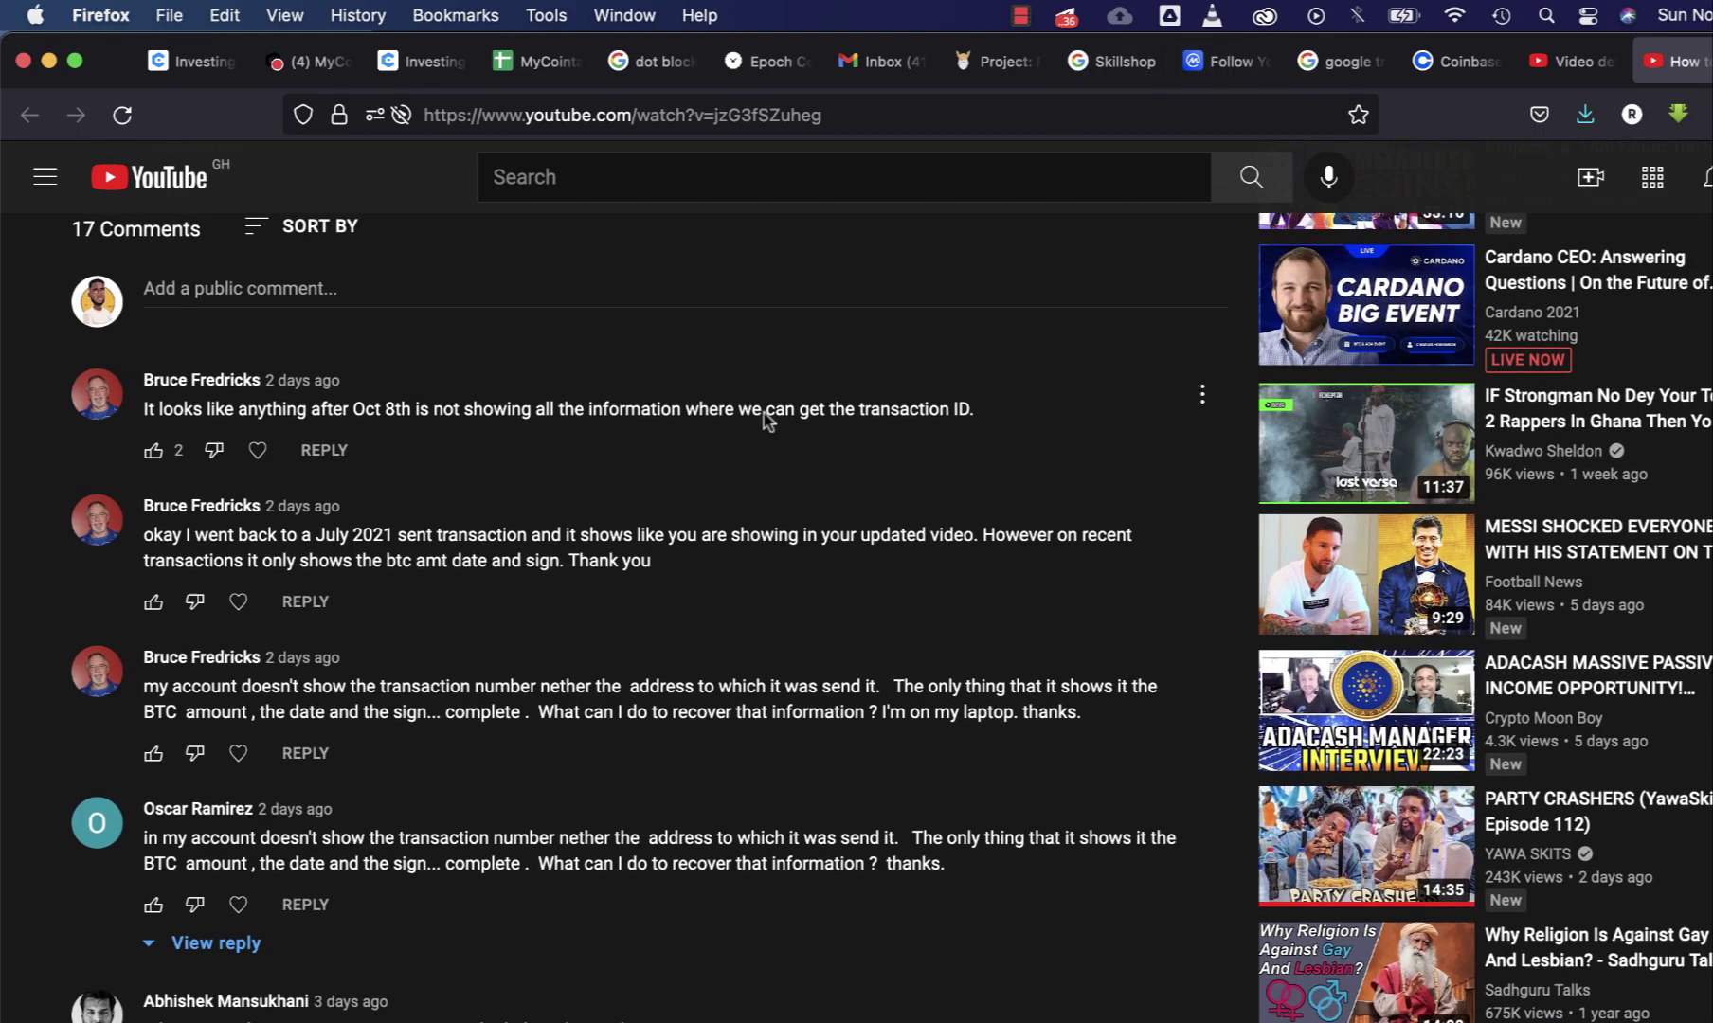
scroll(1005, 459, "up", 3)
scroll(1120, 466, "up", 3)
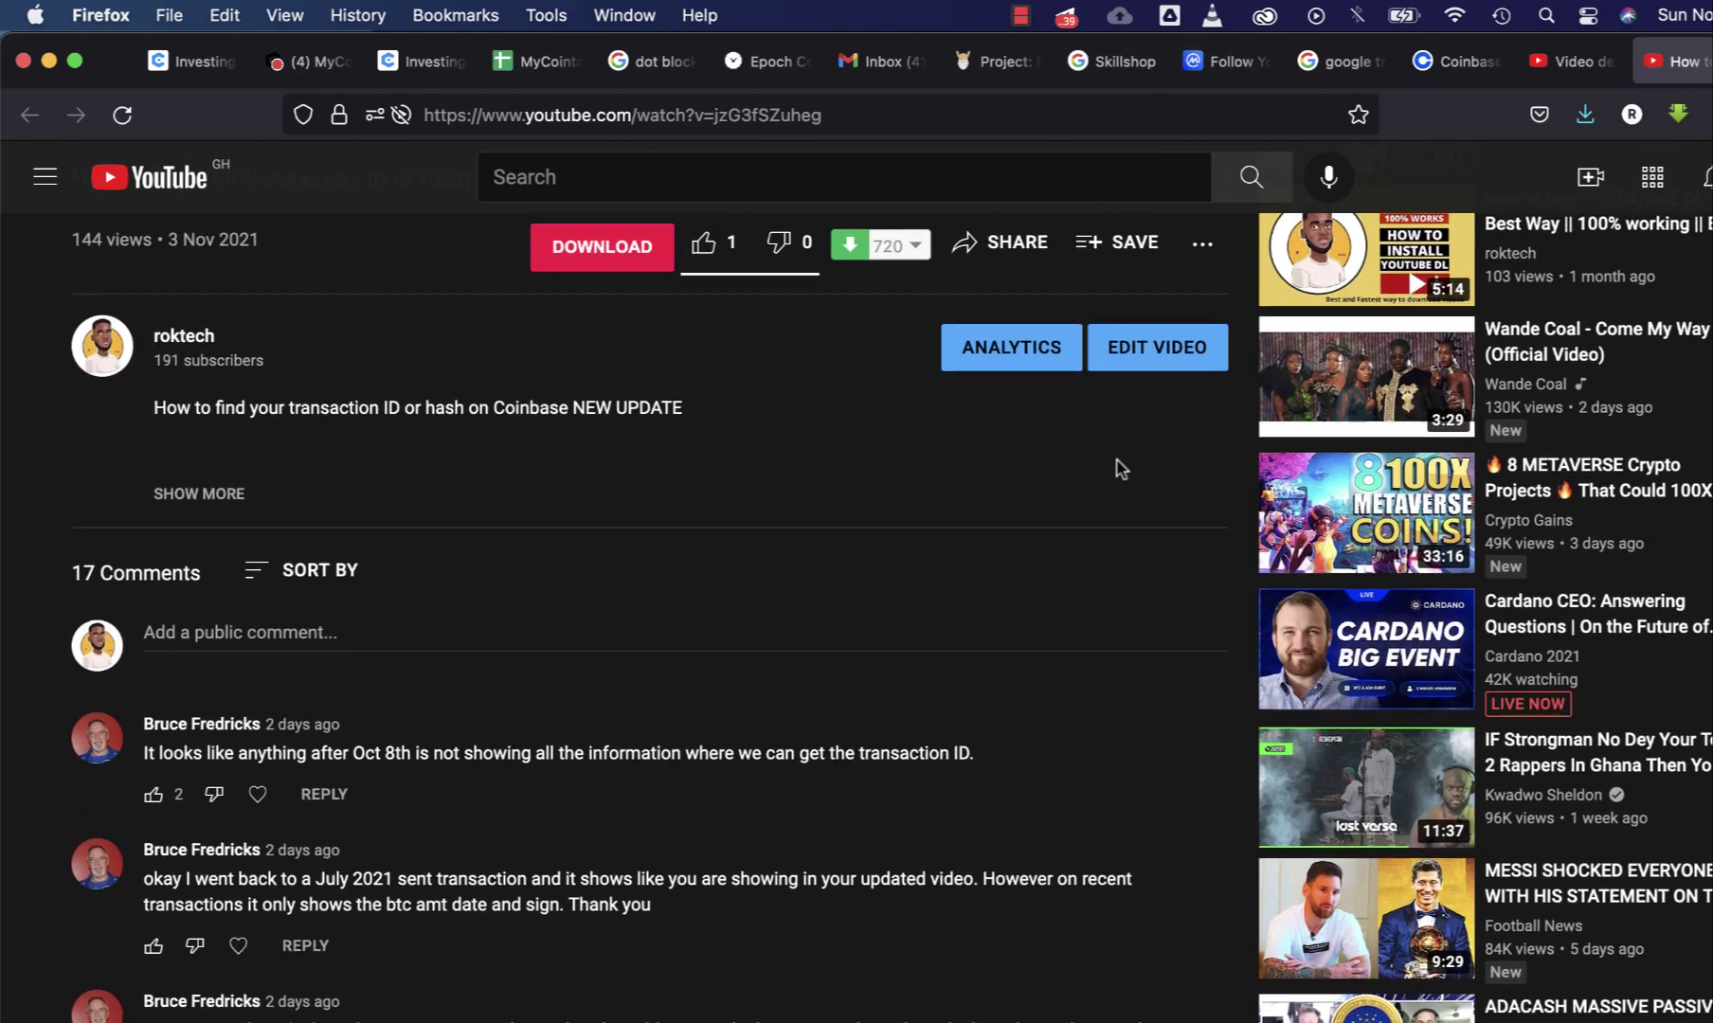
scroll(956, 486, "up", 1)
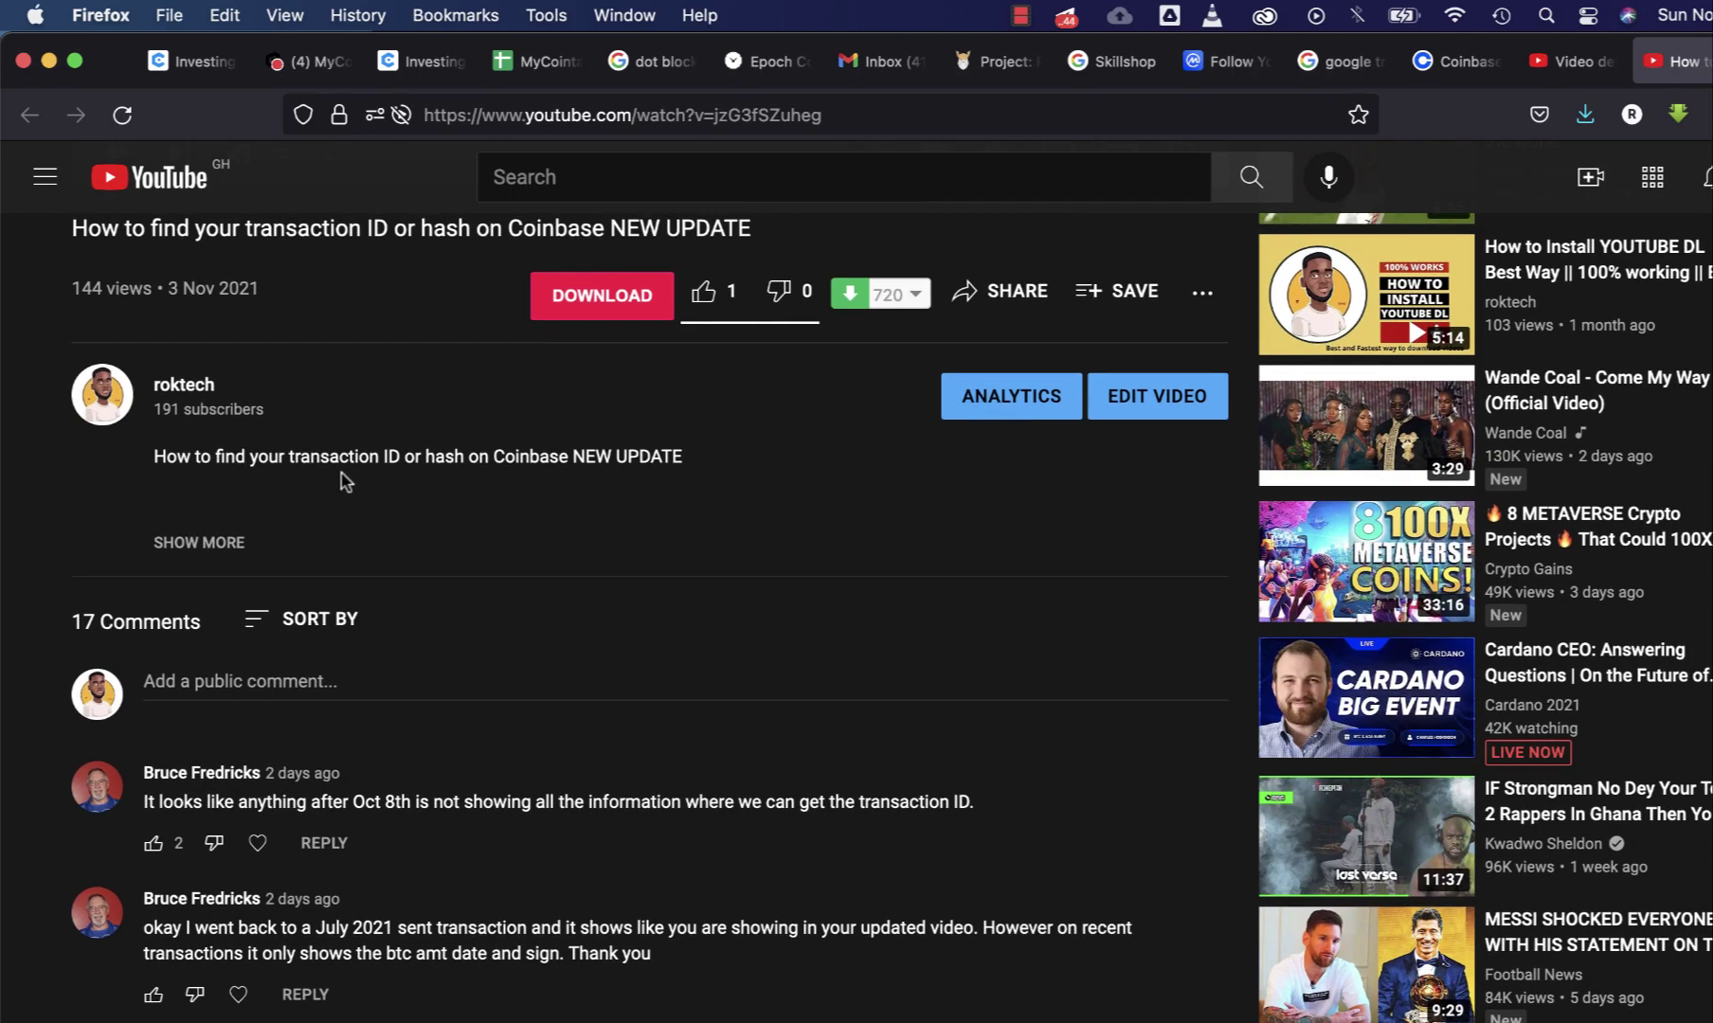
scroll(554, 482, "up", 4)
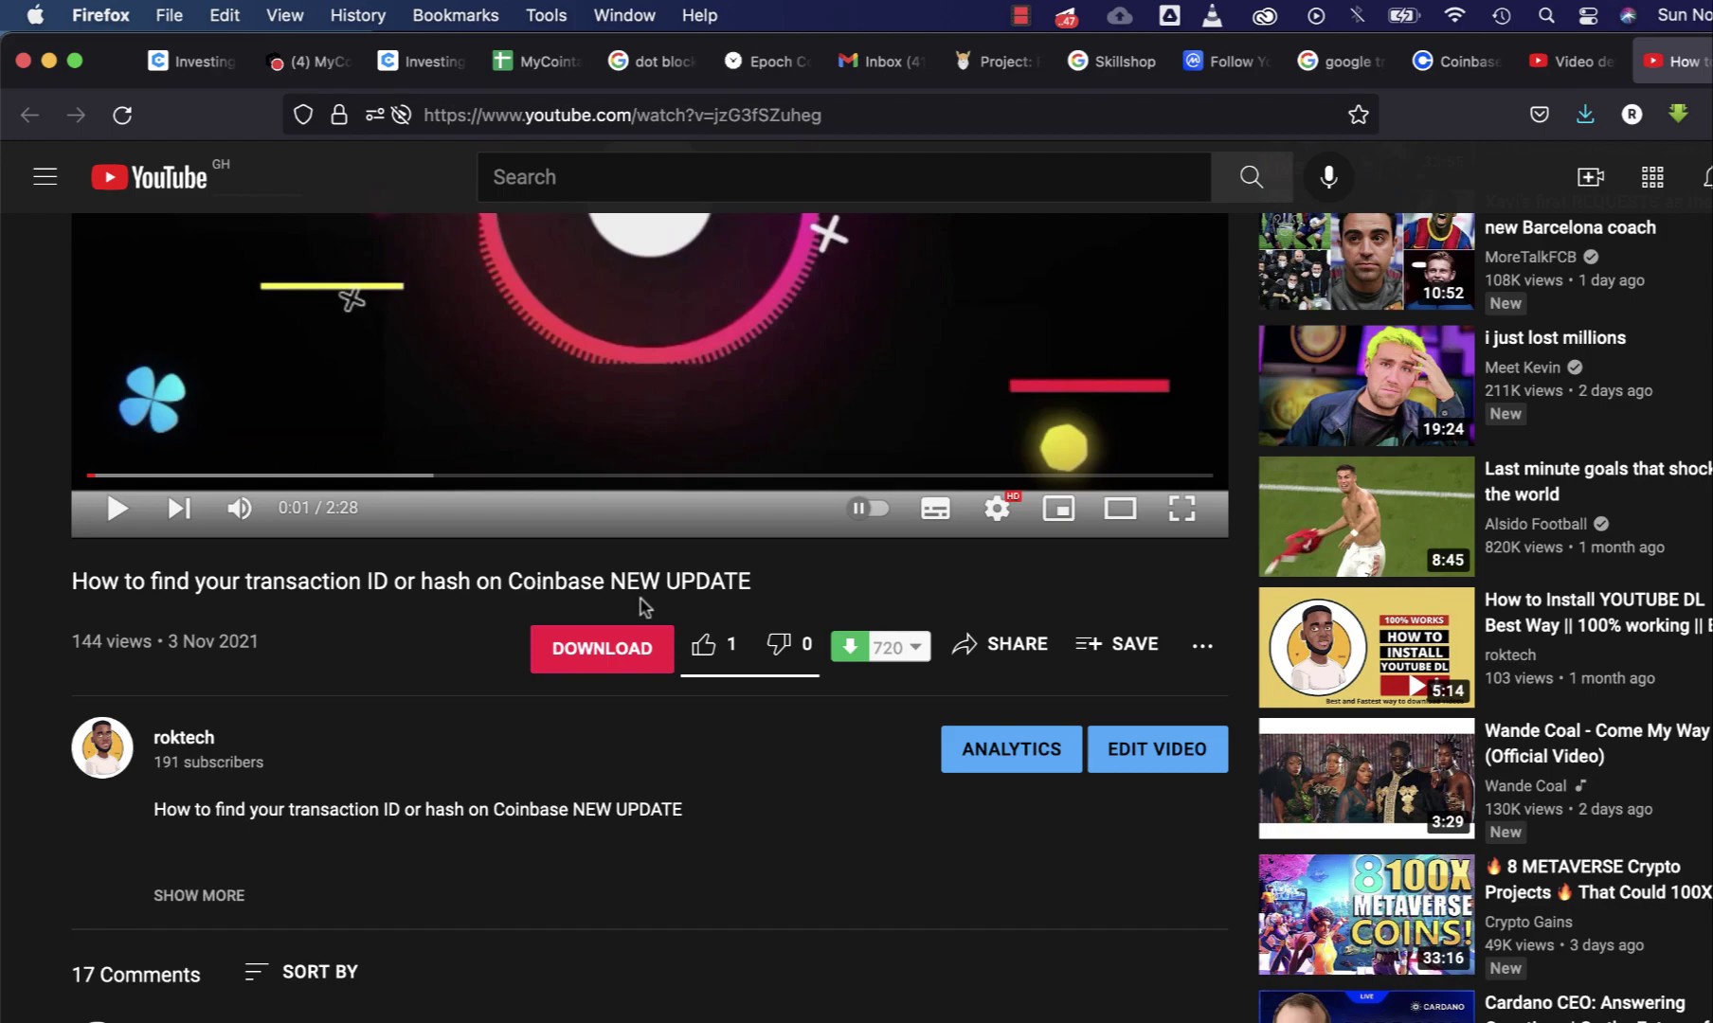
scroll(641, 601, "up", 4)
scroll(842, 726, "down", 10)
scroll(844, 727, "down", 2)
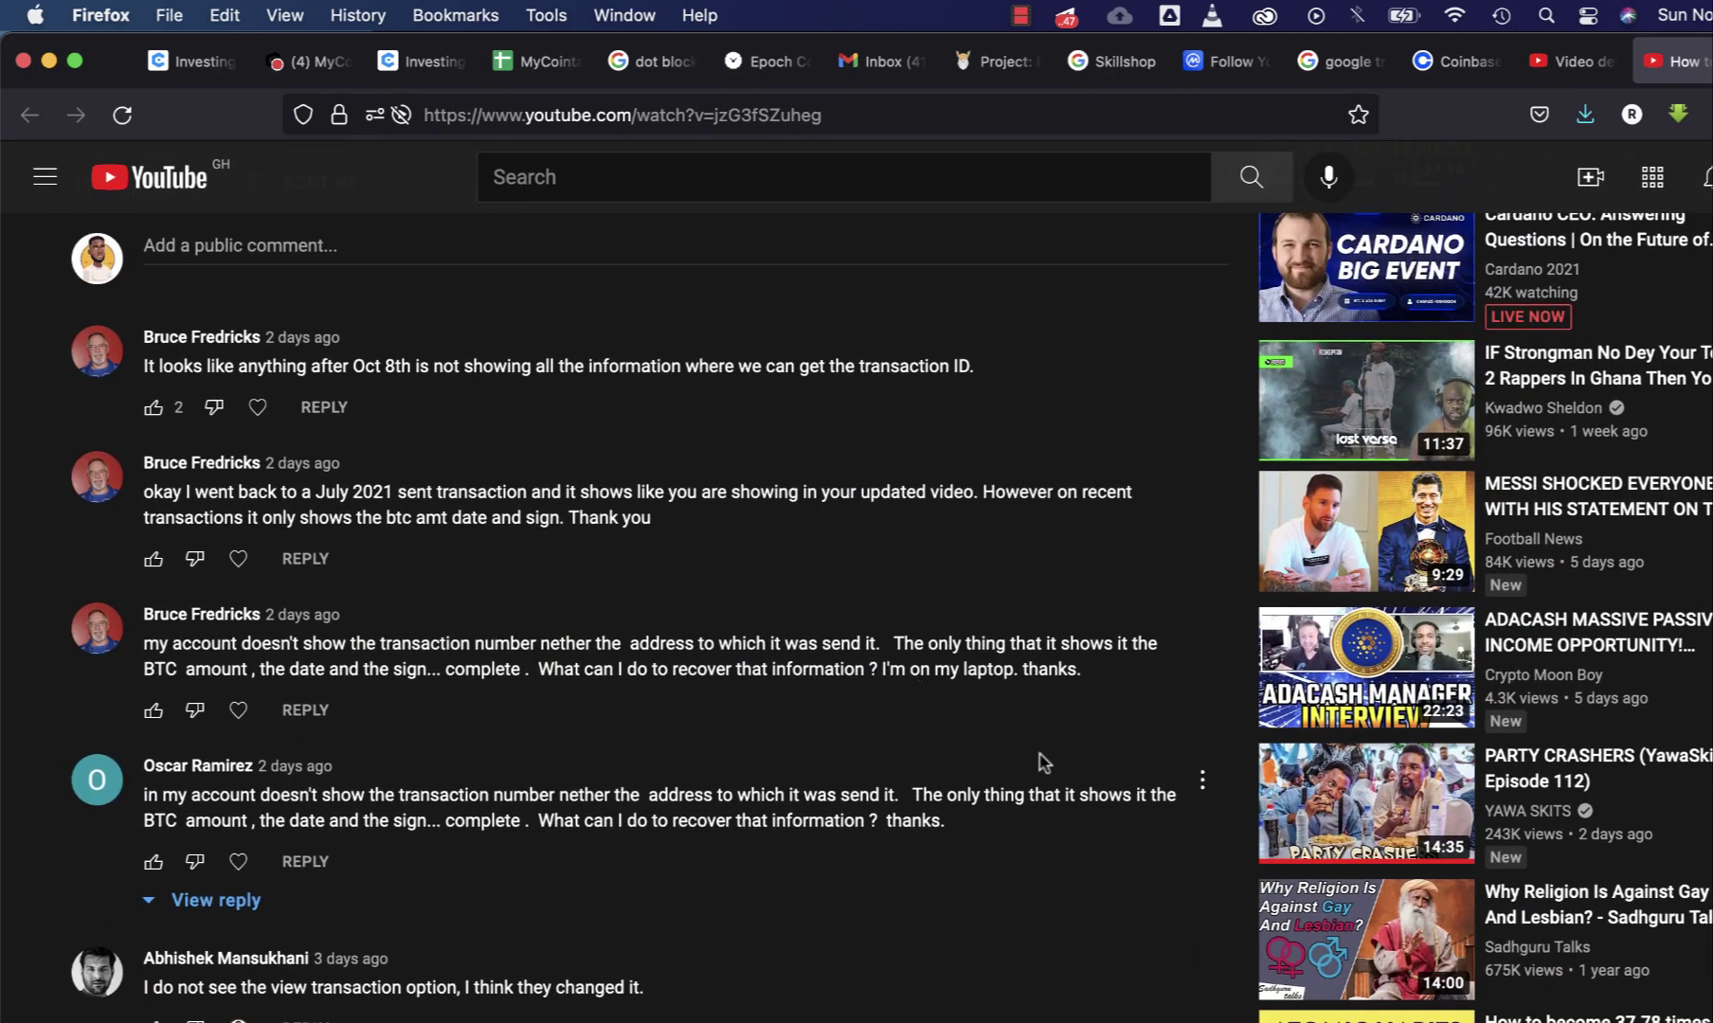
scroll(867, 689, "down", 1)
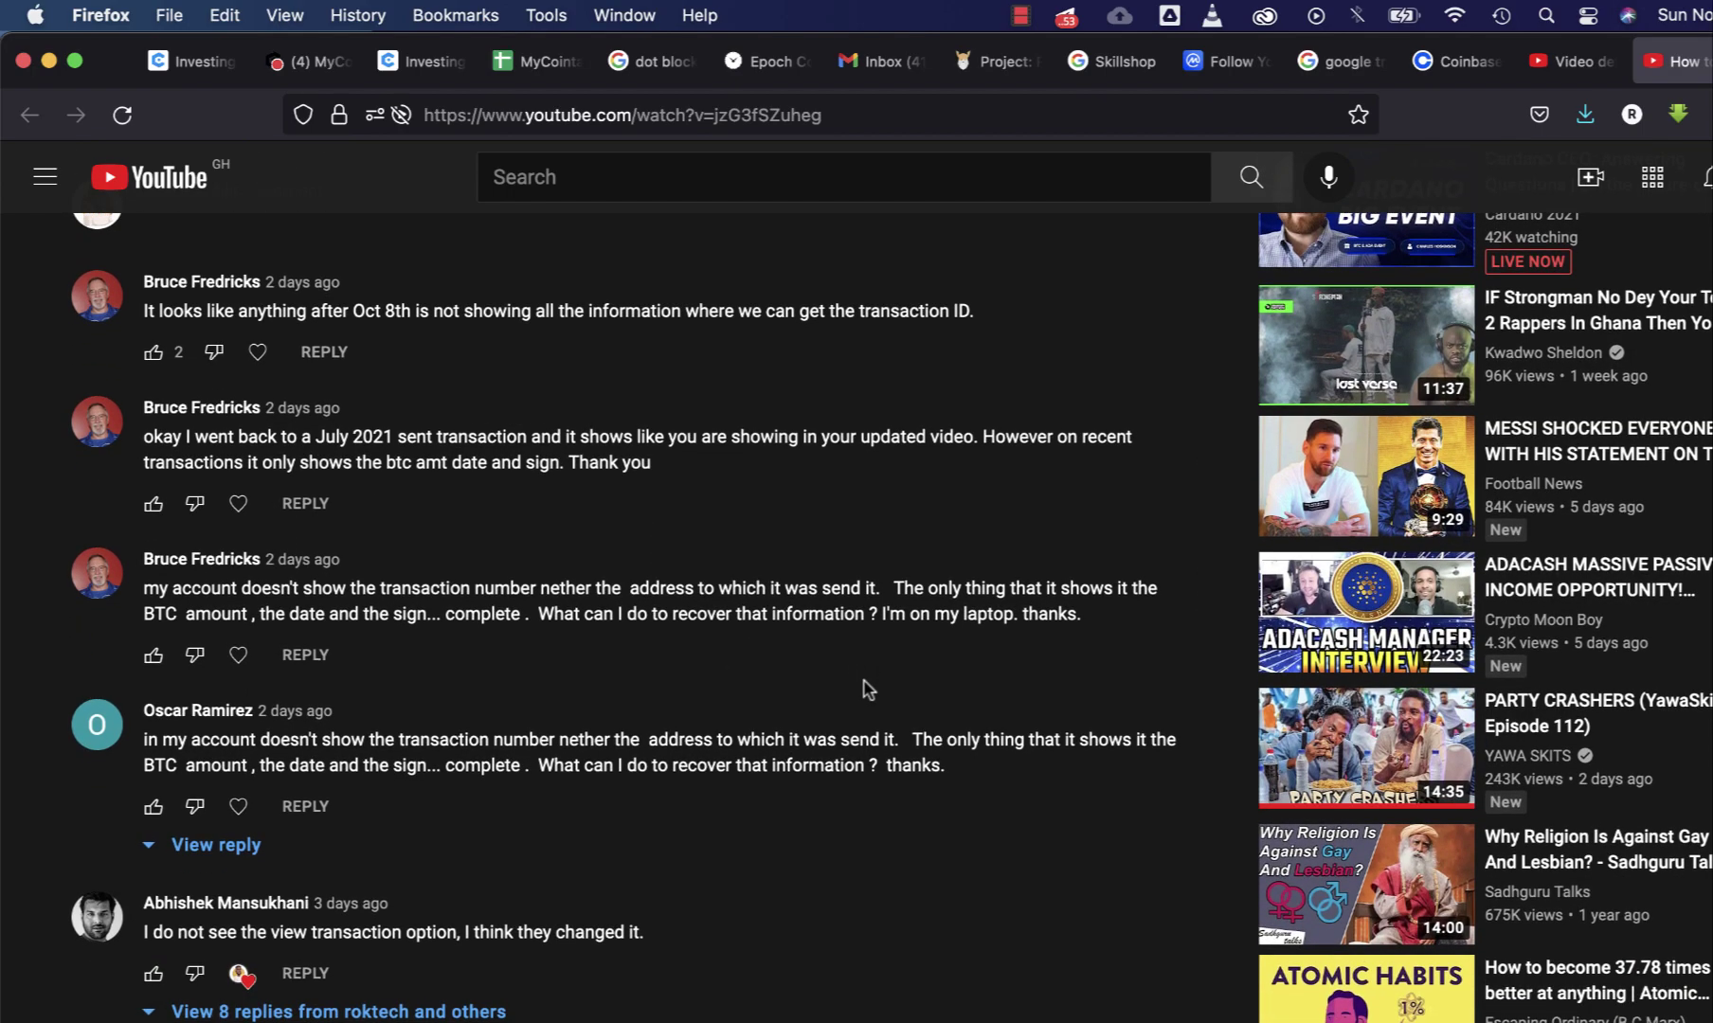
scroll(1044, 724, "up", 1)
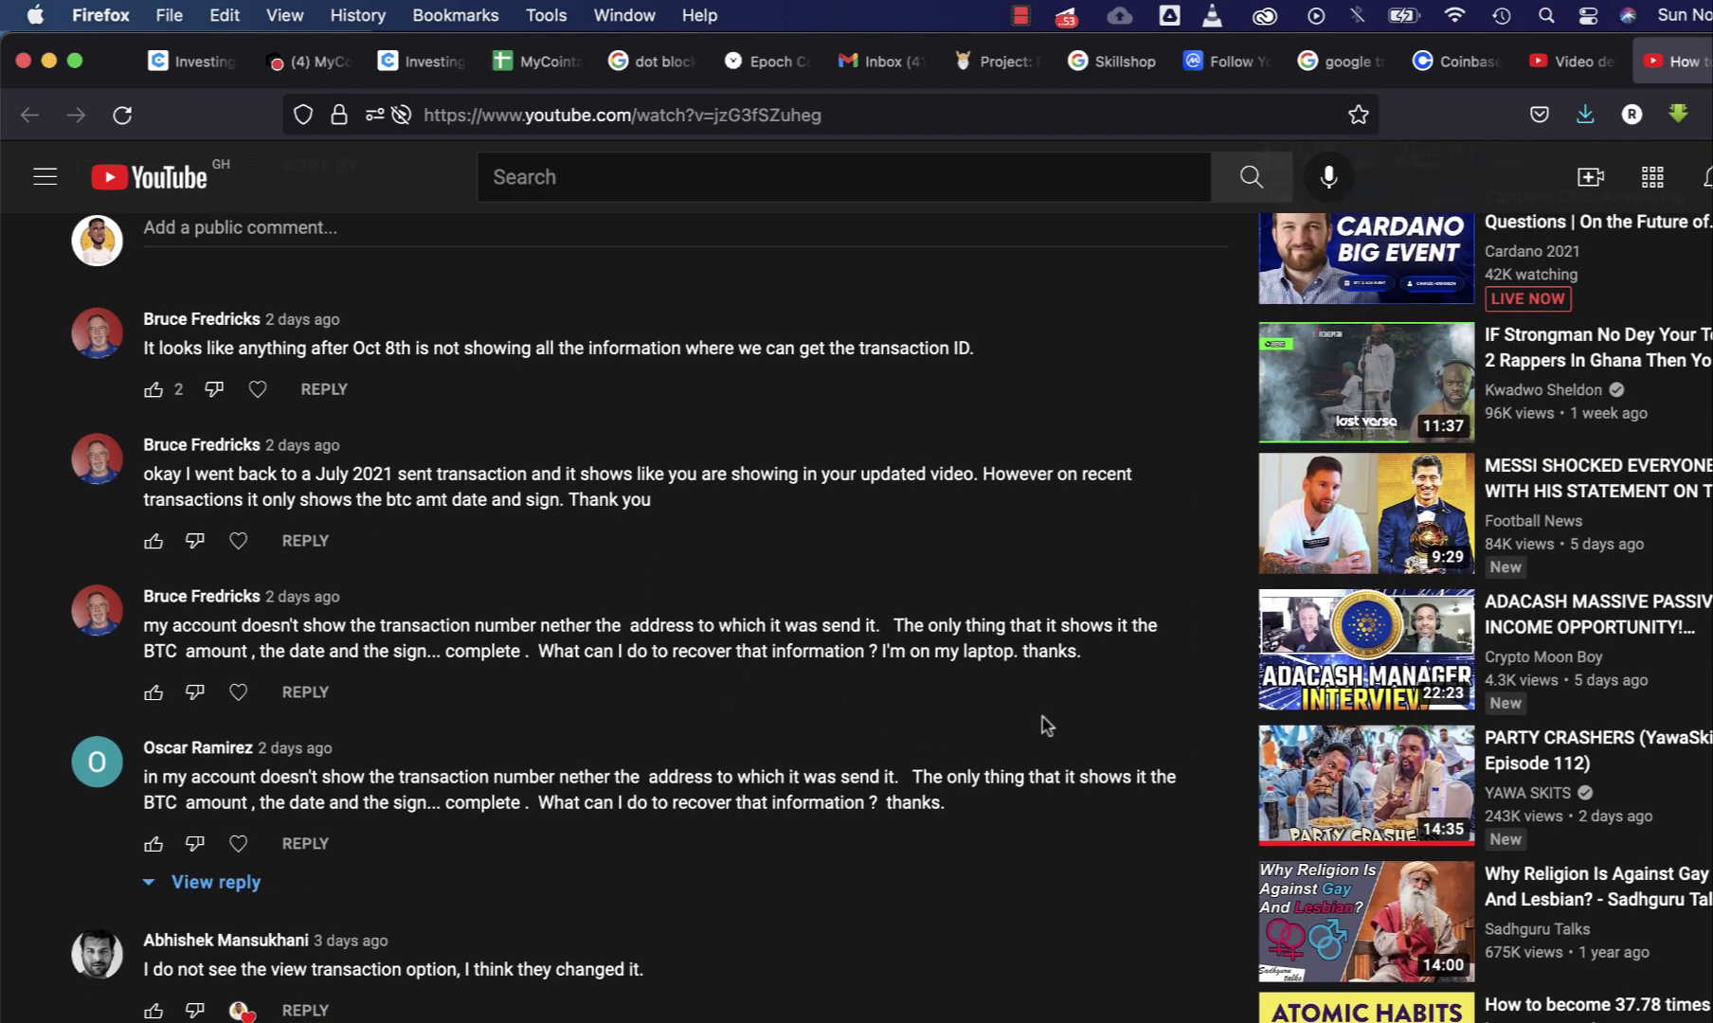
scroll(1045, 726, "down", 1)
scroll(1024, 764, "up", 1)
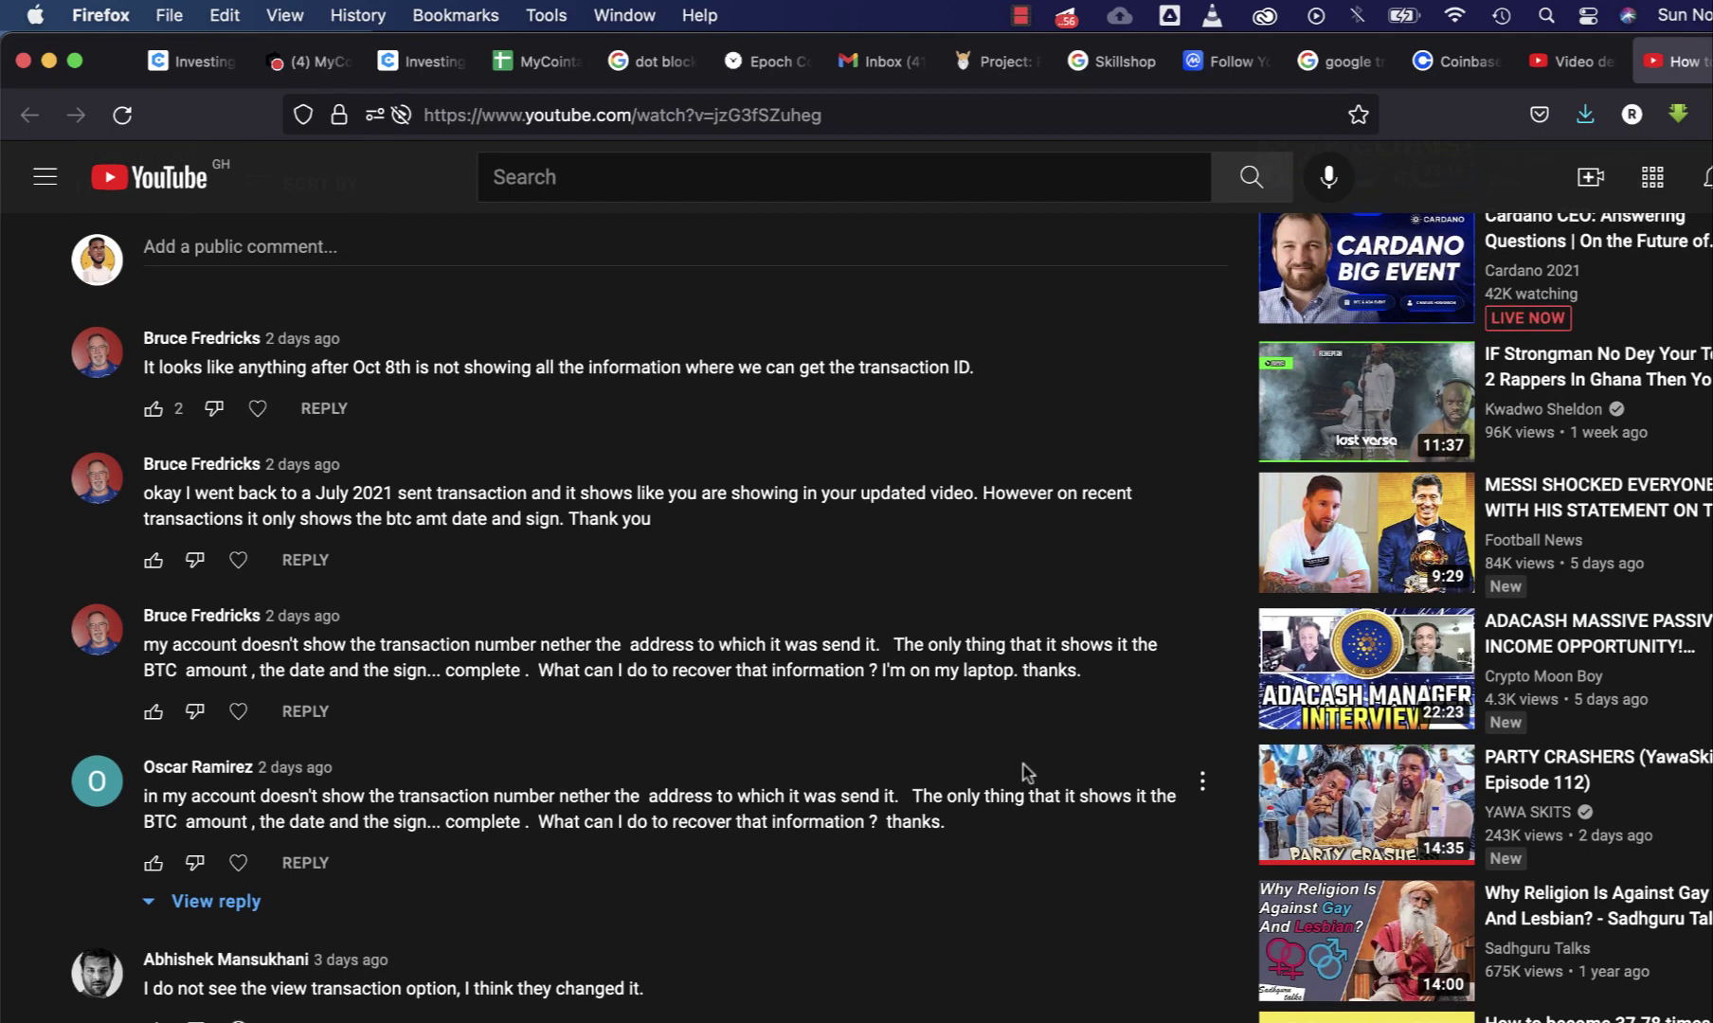
scroll(1058, 562, "up", 5)
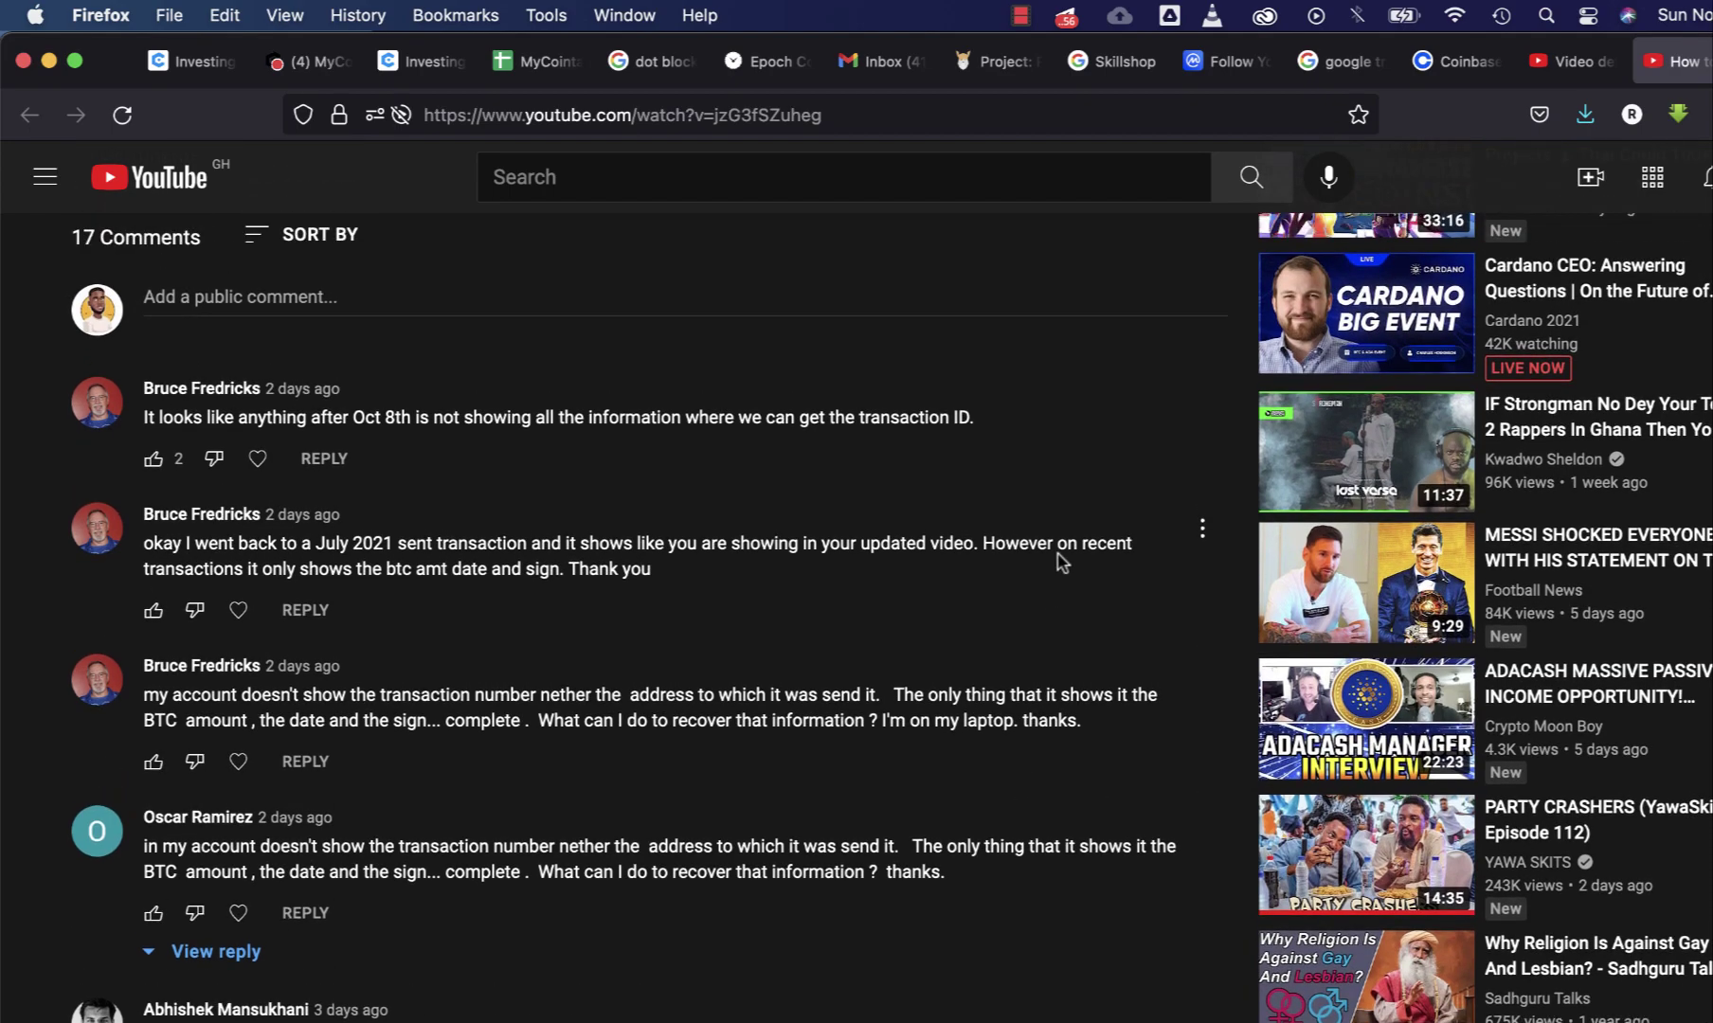
left_click(1446, 66)
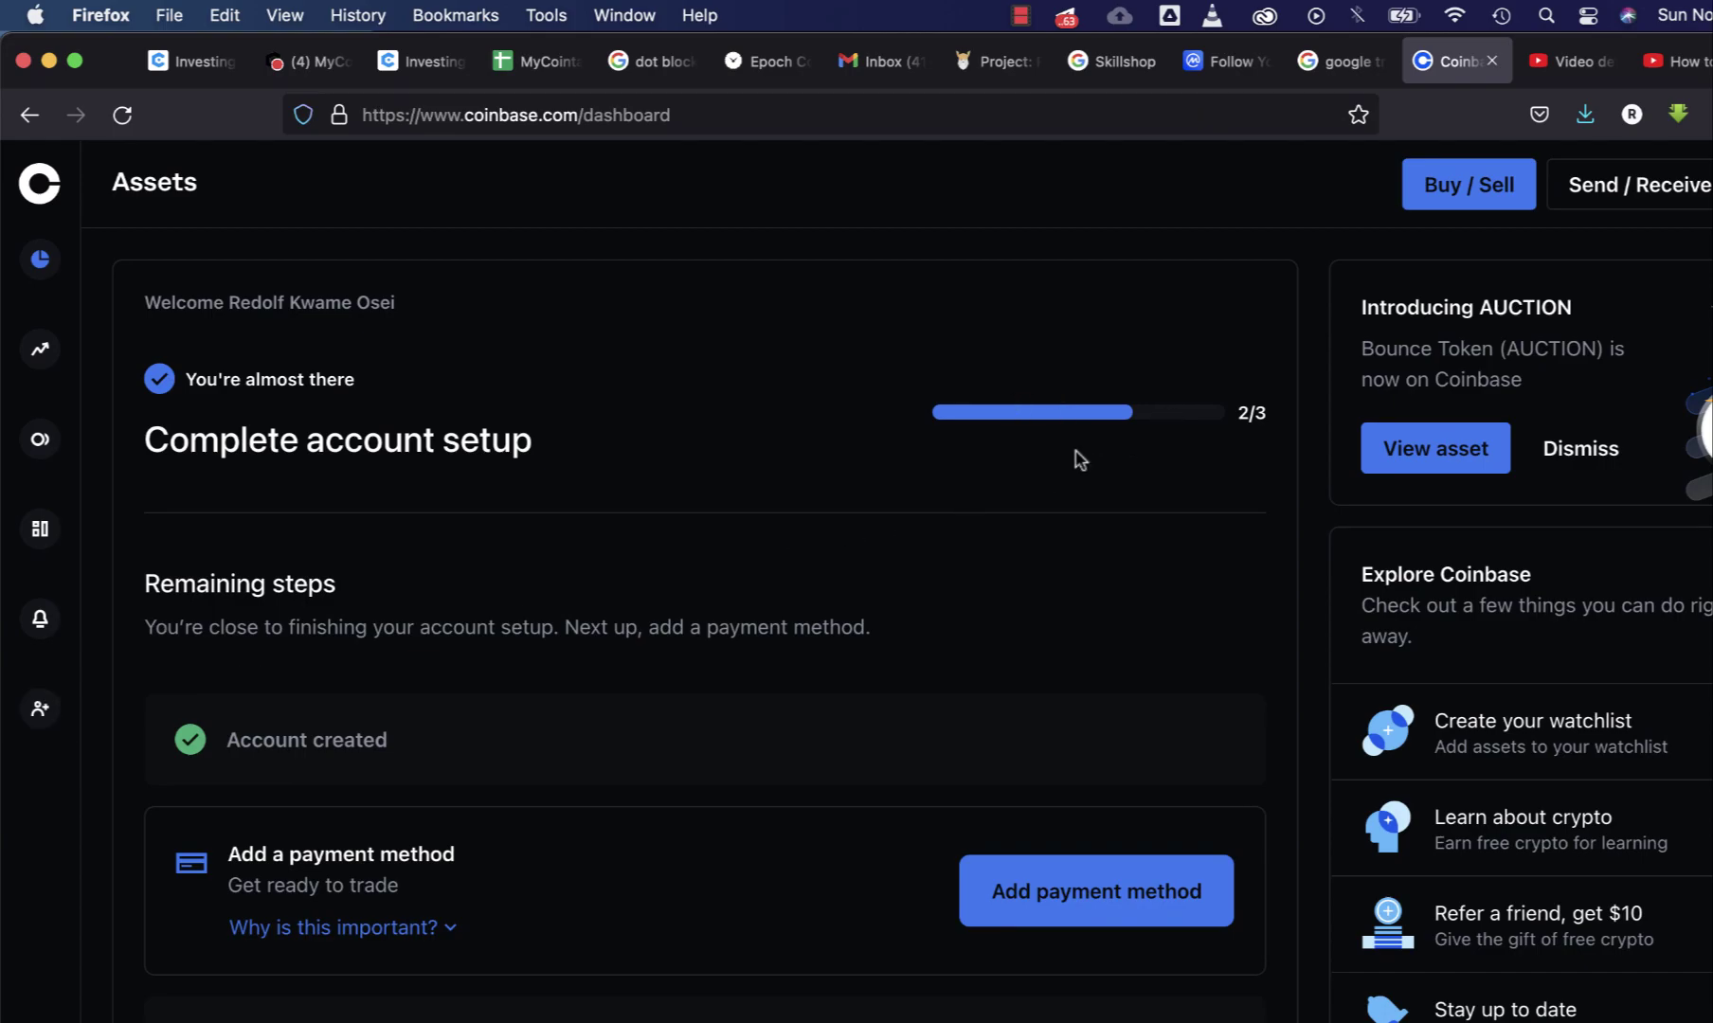
- Go to Reports via the profile menu, start a transaction history report, then dismiss the download dialog
left_click(1705, 184)
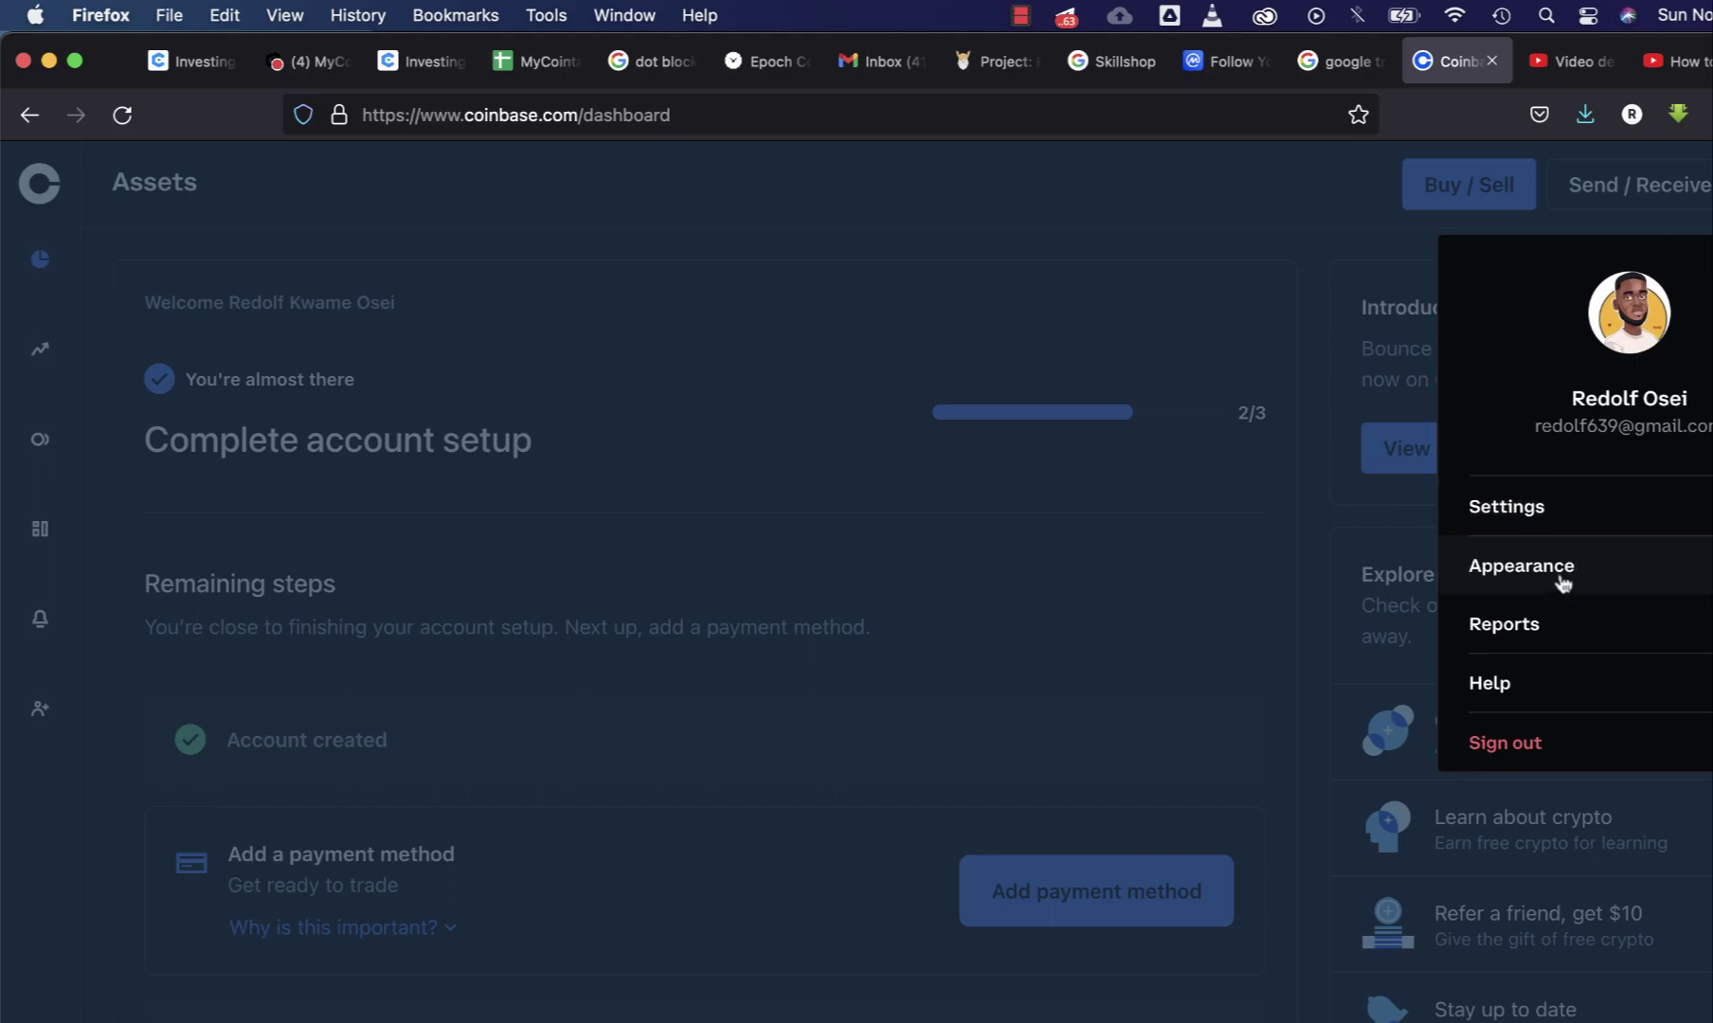
left_click(1519, 633)
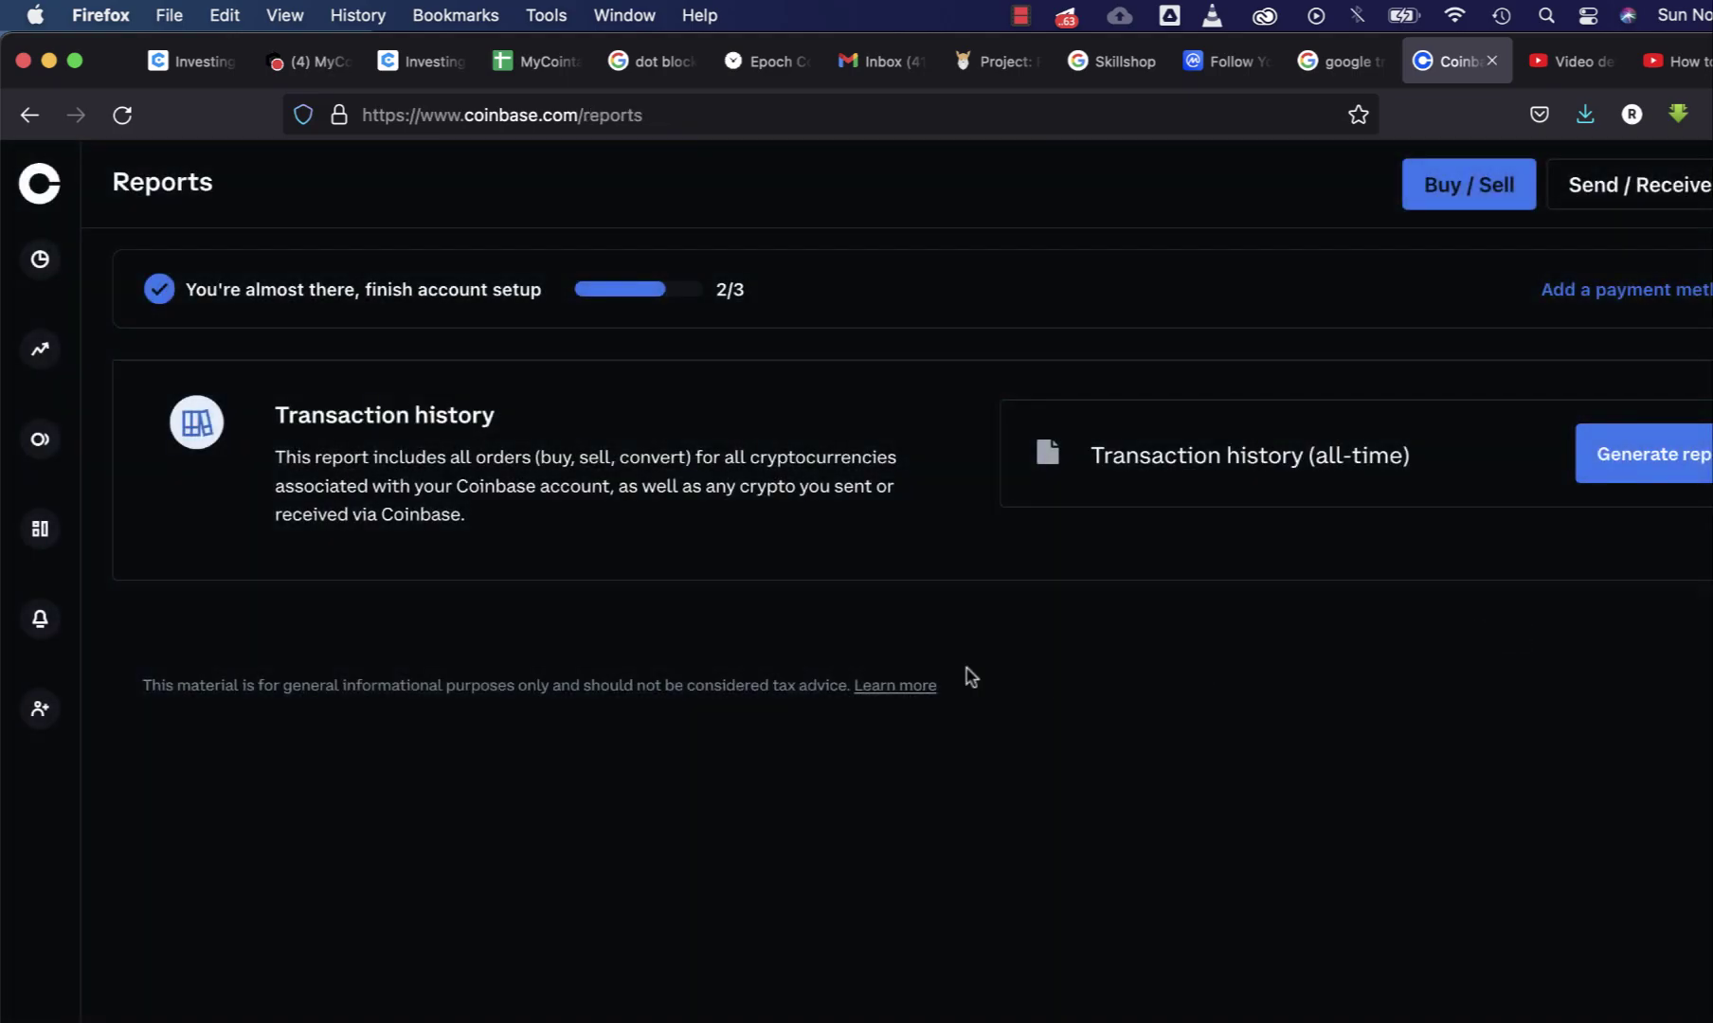
left_click(1660, 455)
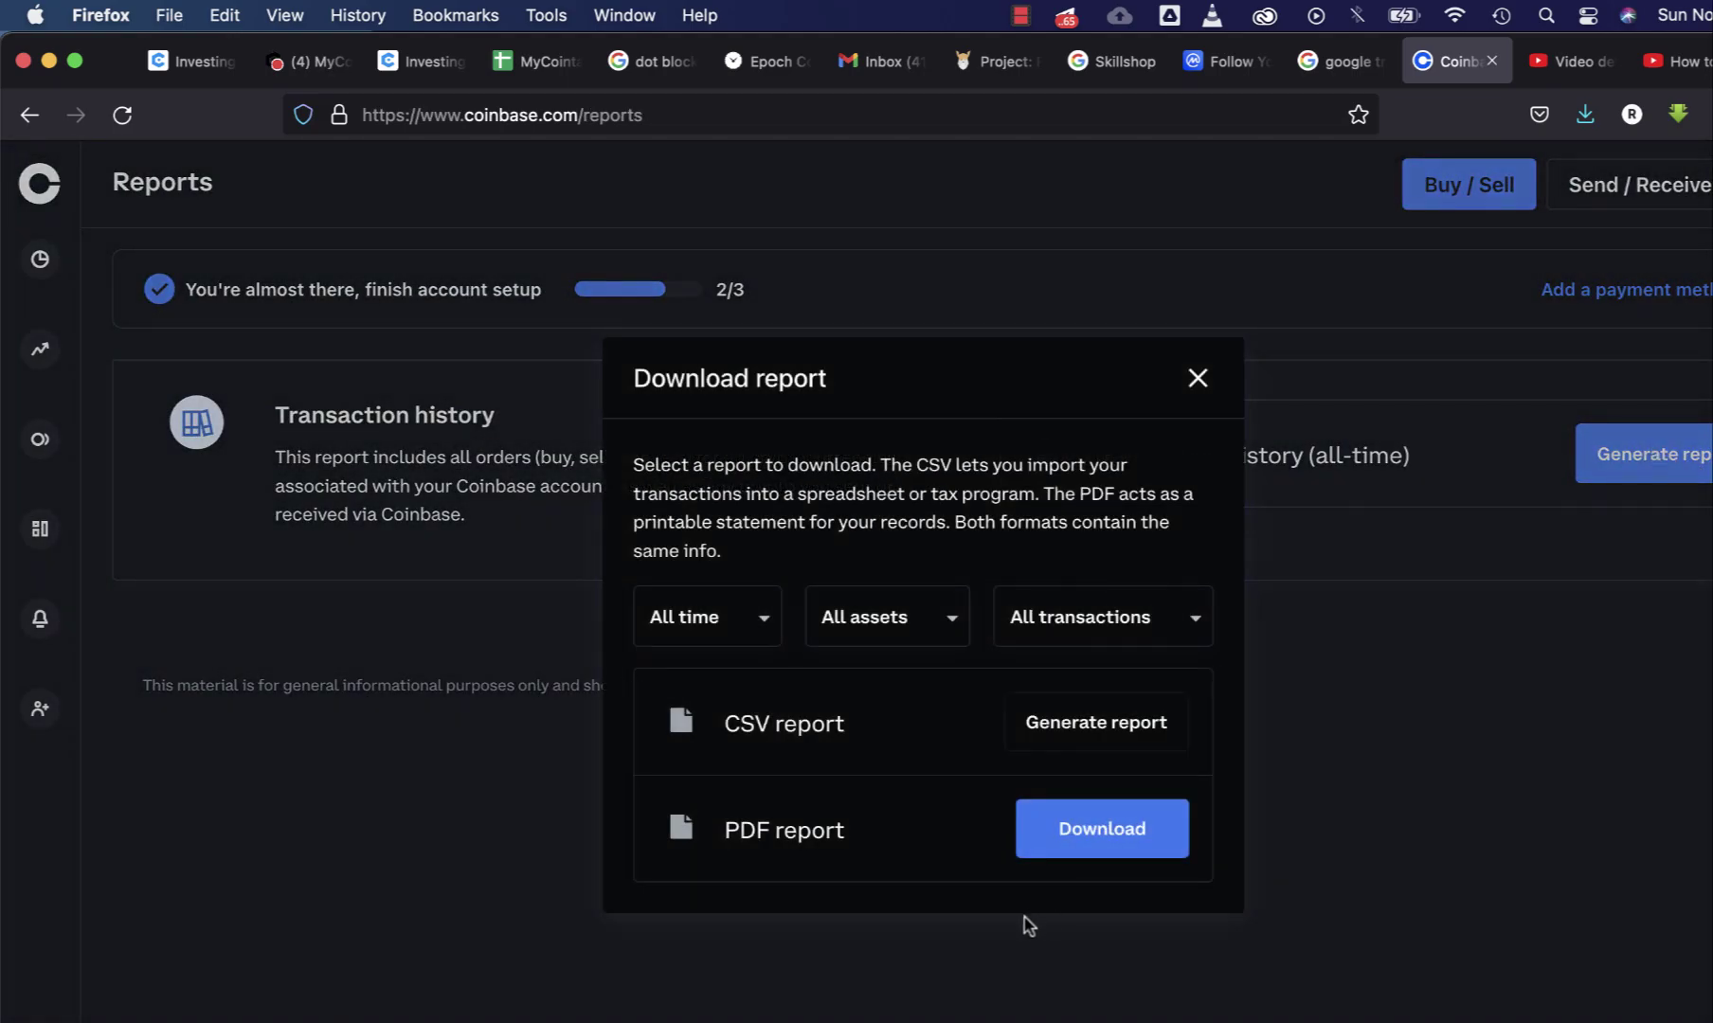
left_click(1133, 718)
left_click(1203, 384)
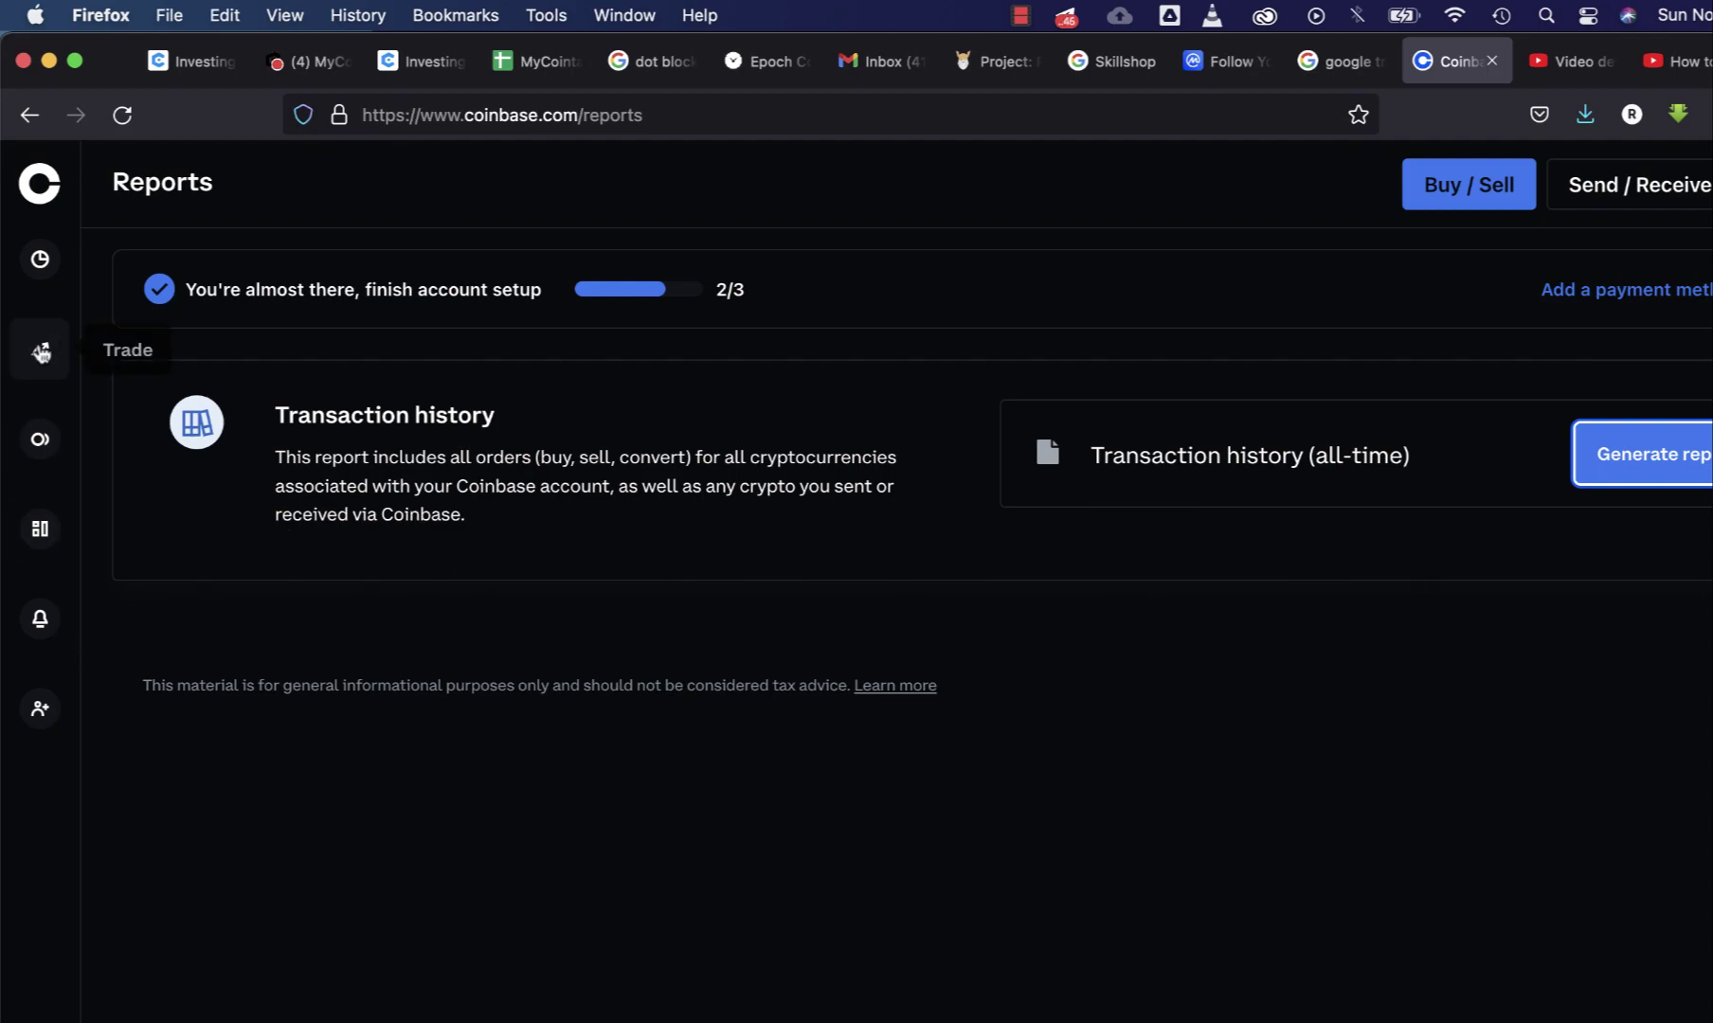
- Open the Bitcoin asset's wallet transaction list from Assets
left_click(45, 271)
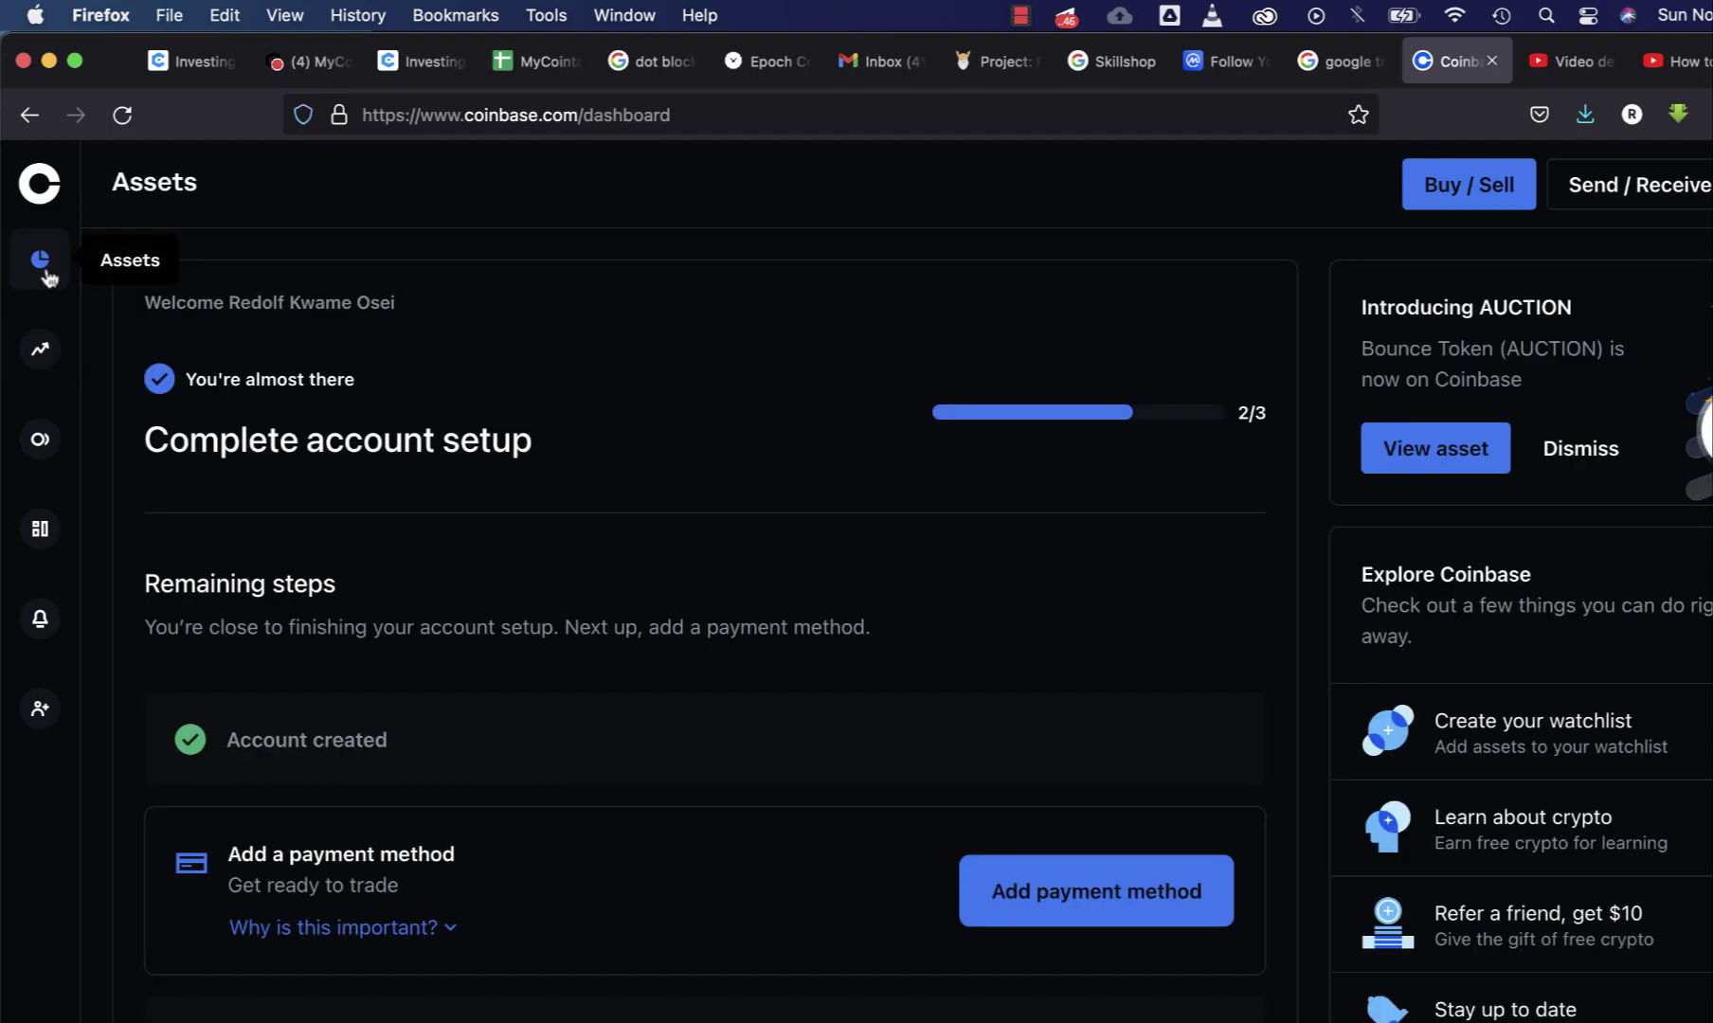
scroll(622, 781, "down", 12)
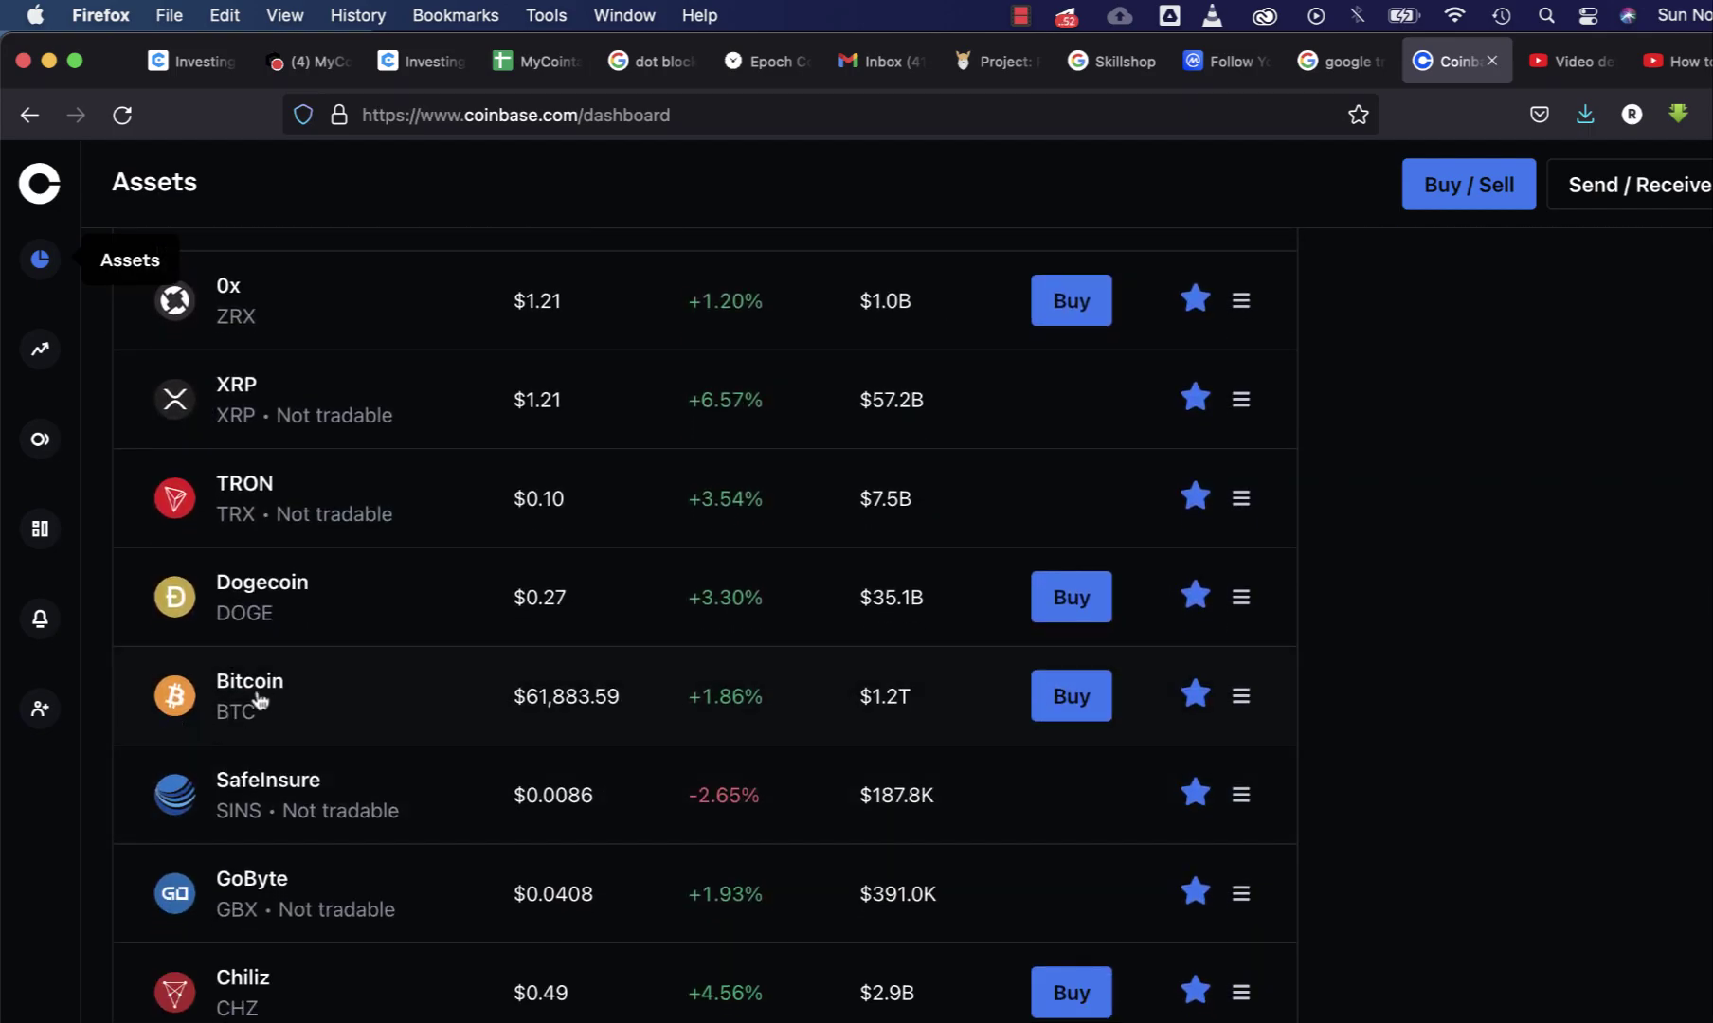
left_click(269, 696)
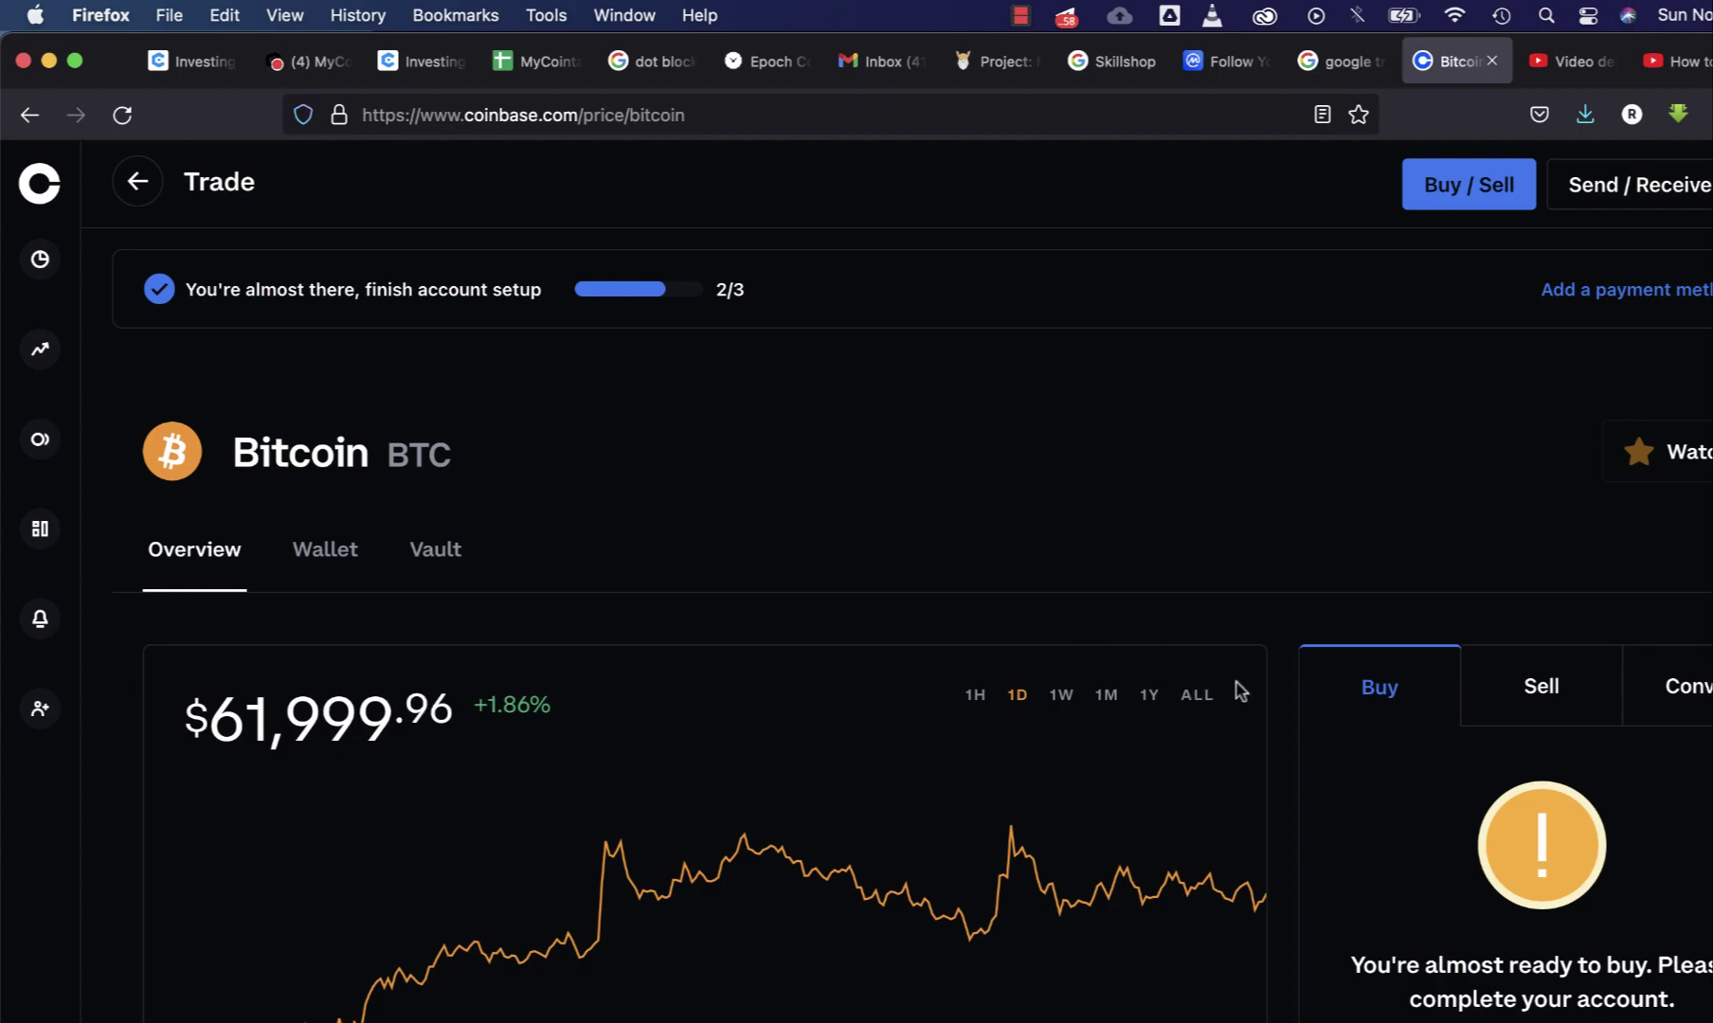
left_click(332, 558)
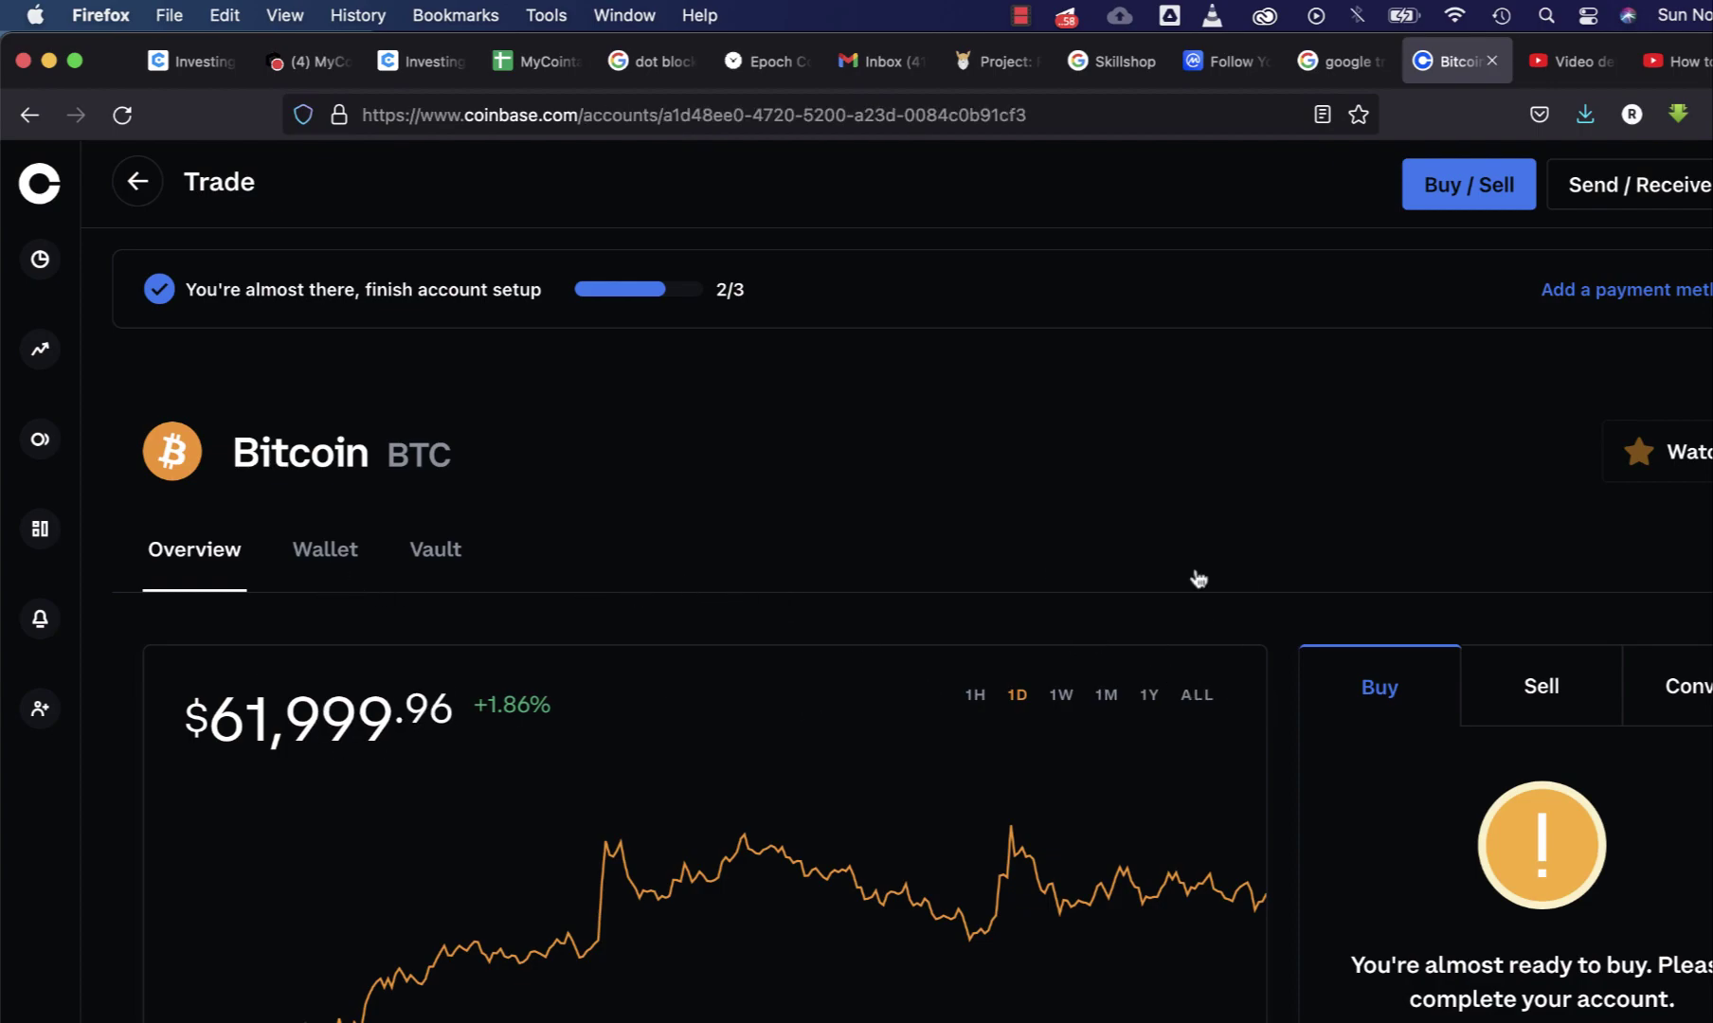
- Open the June 2 Sent Bitcoin transaction and copy its recipient address
scroll(1270, 895, "down", 2)
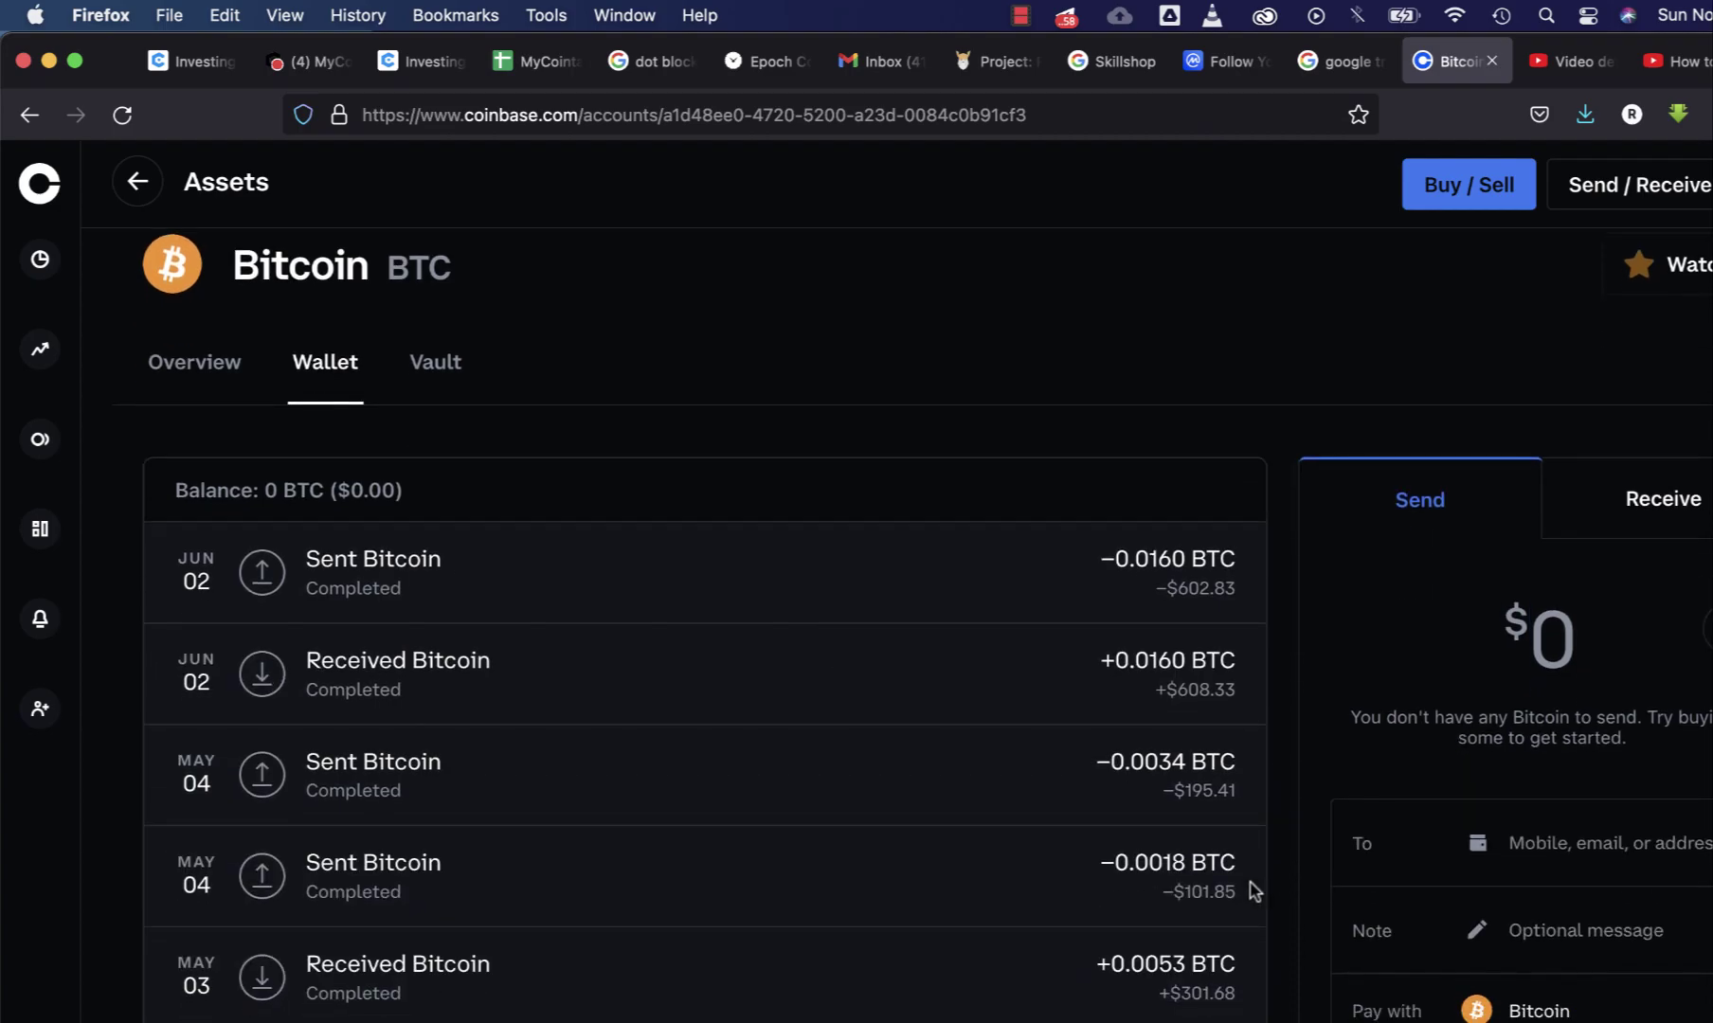
left_click(403, 582)
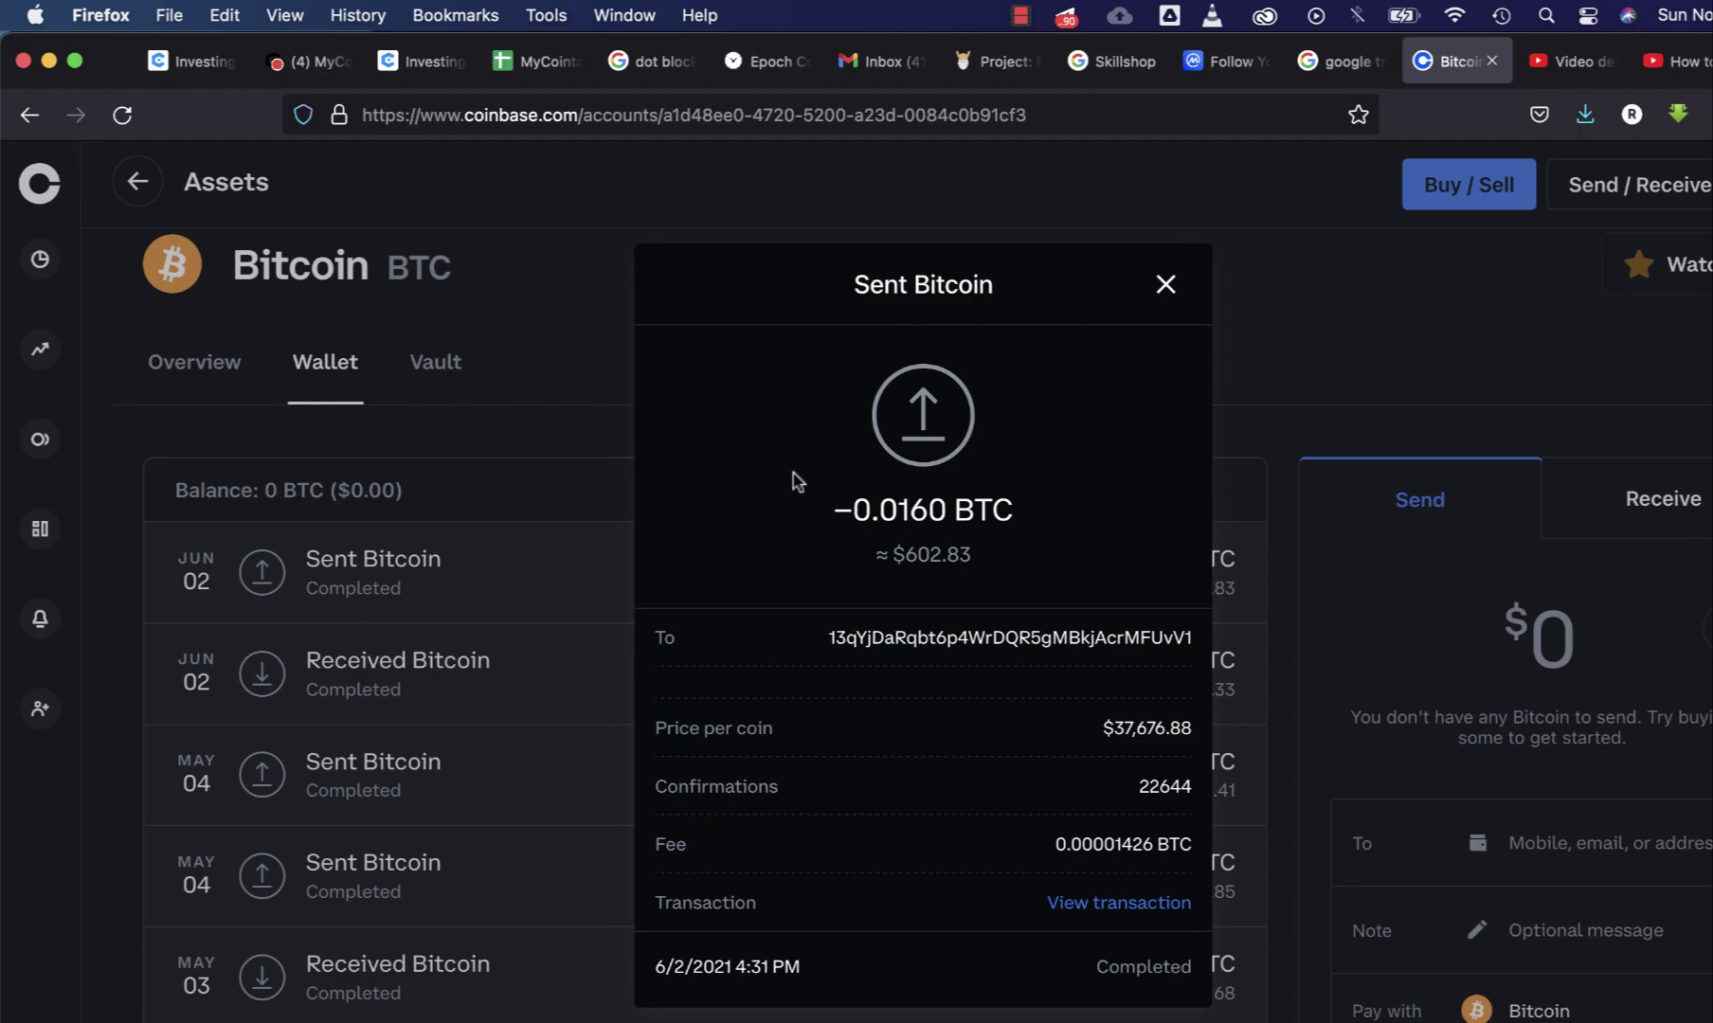
double_click(972, 640)
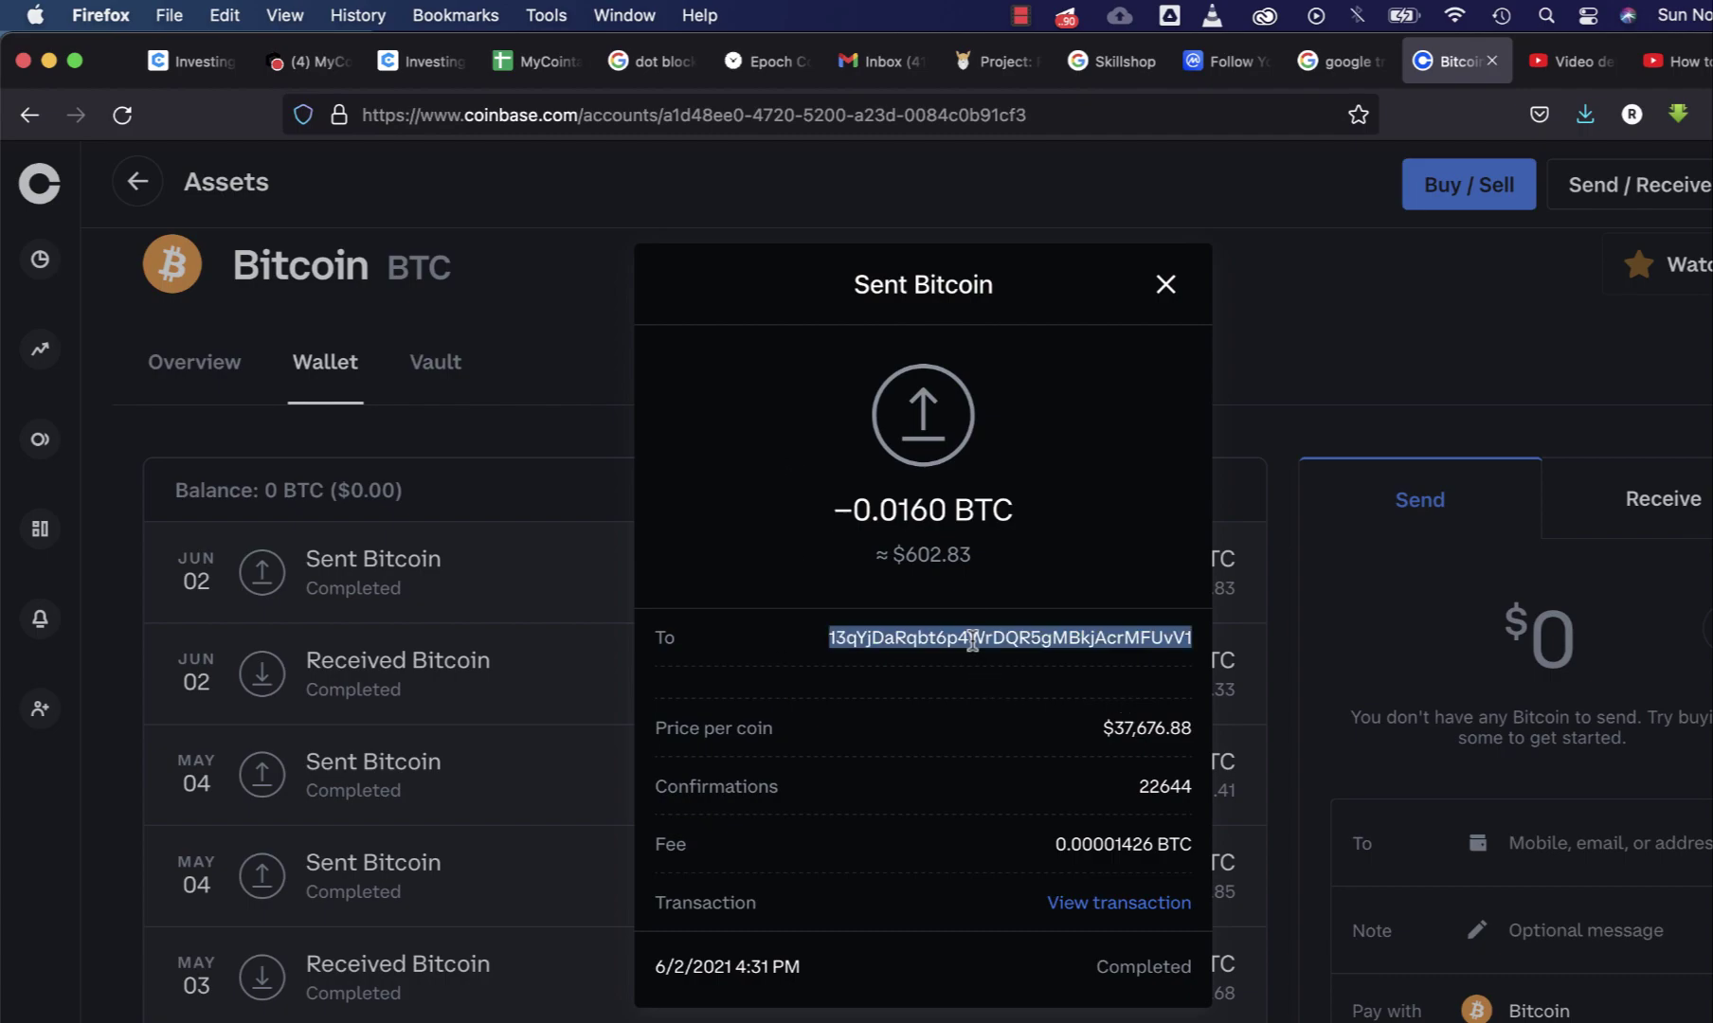
key("super+c")
- Change the Google search to 'btc block explorer' and run it
left_click(661, 63)
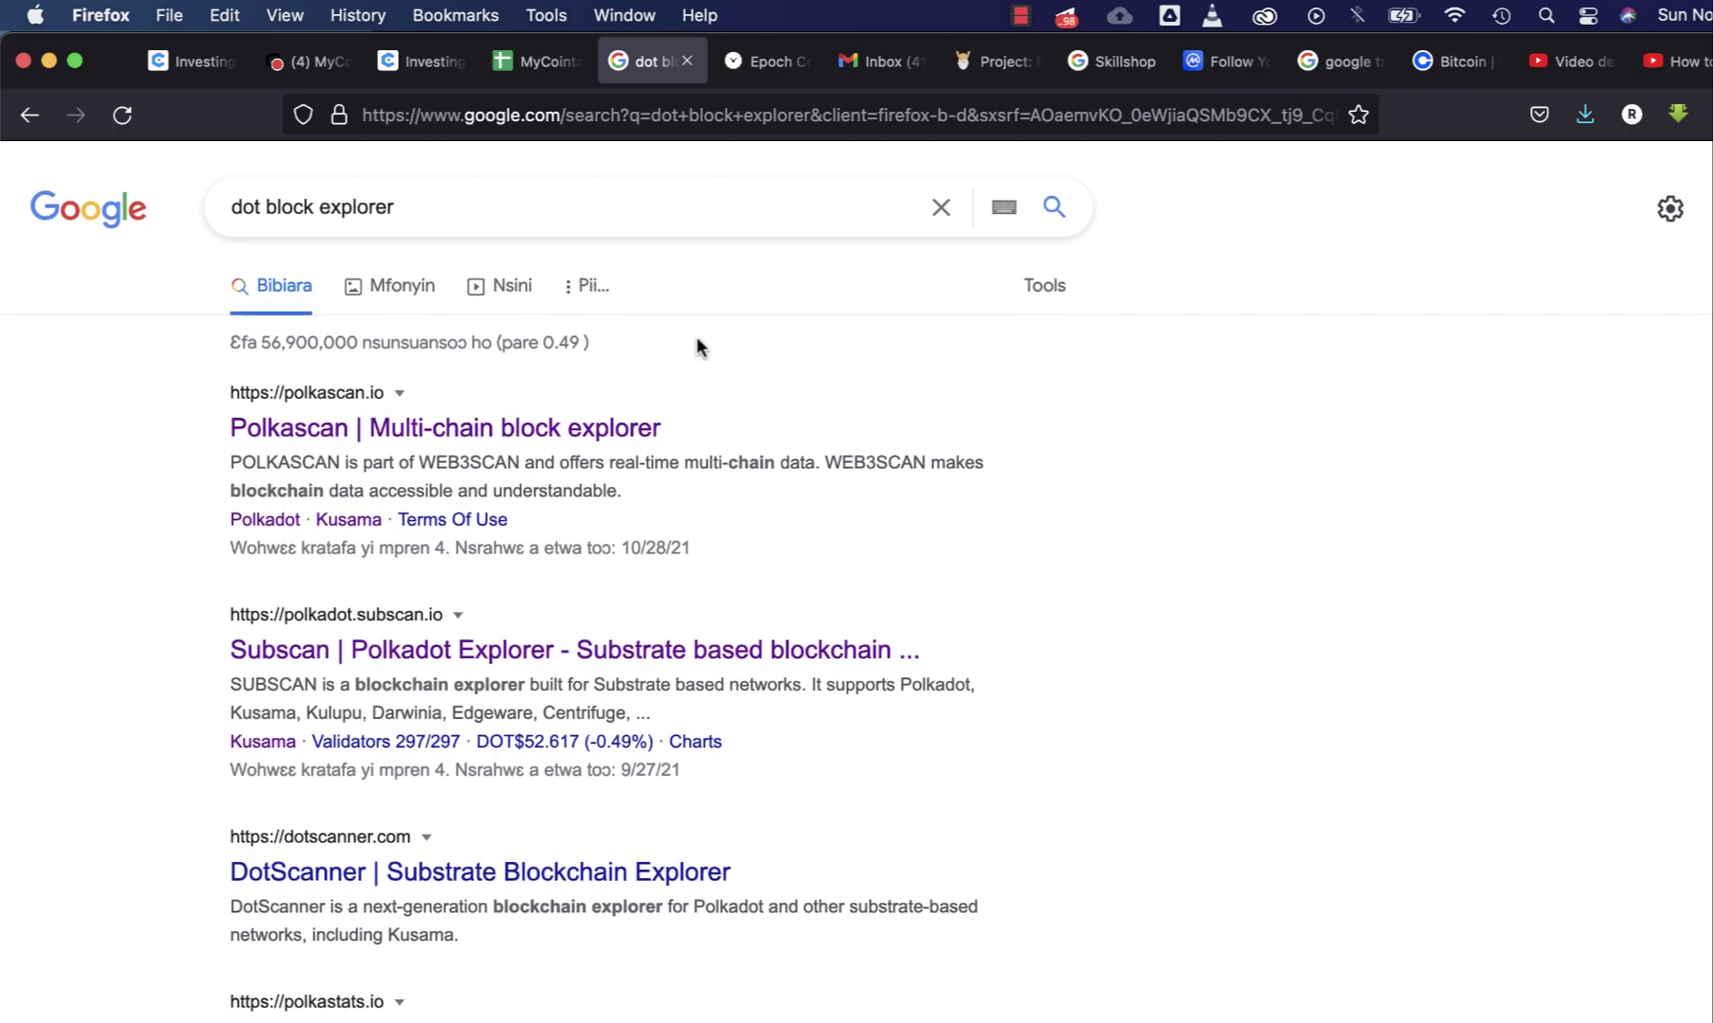
double_click(245, 203)
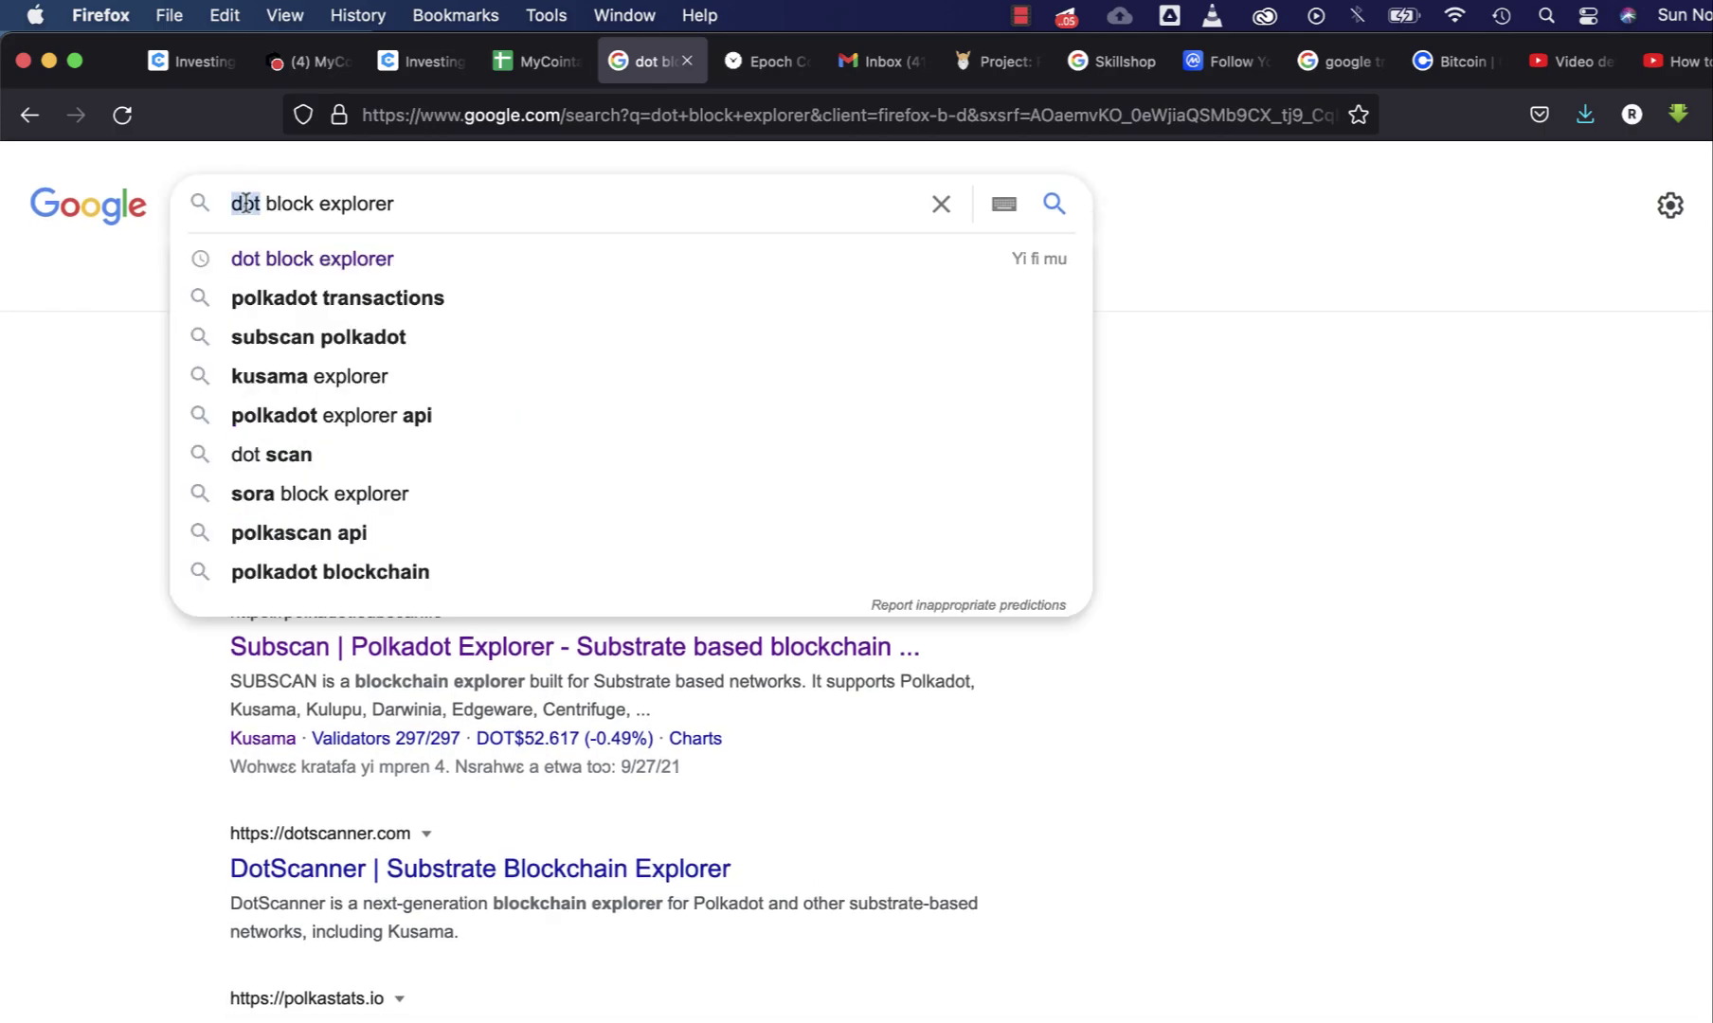
type("btc")
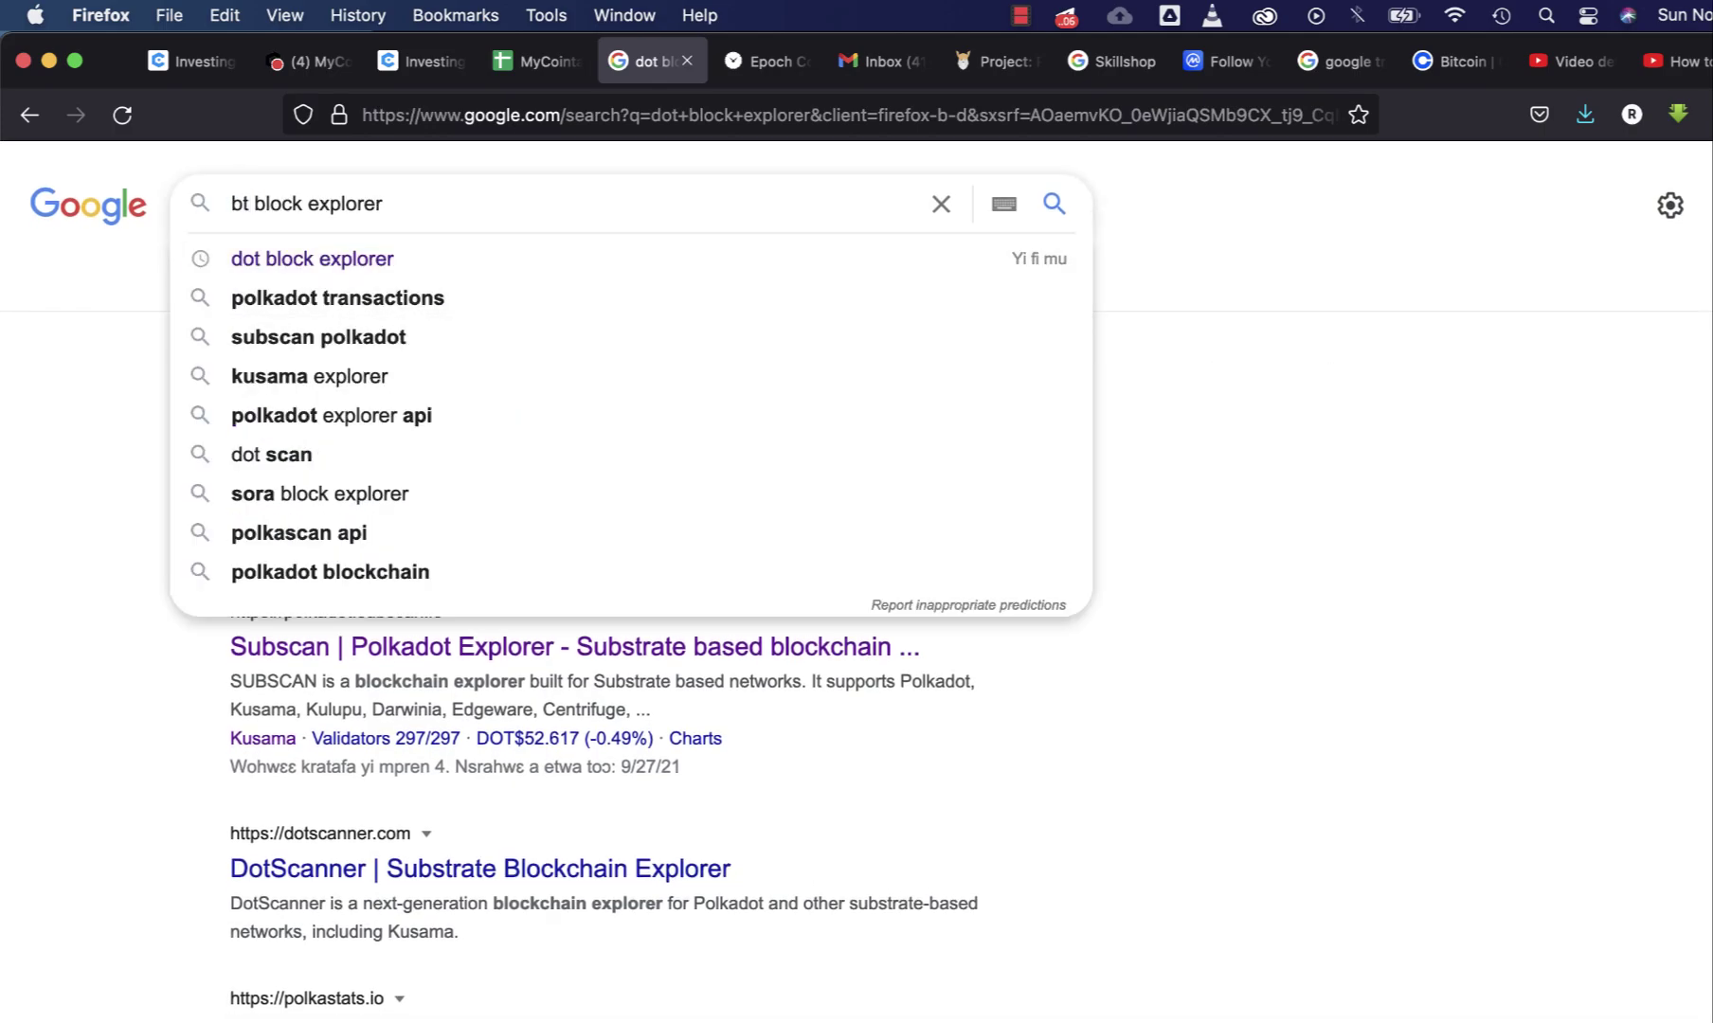
key("Return")
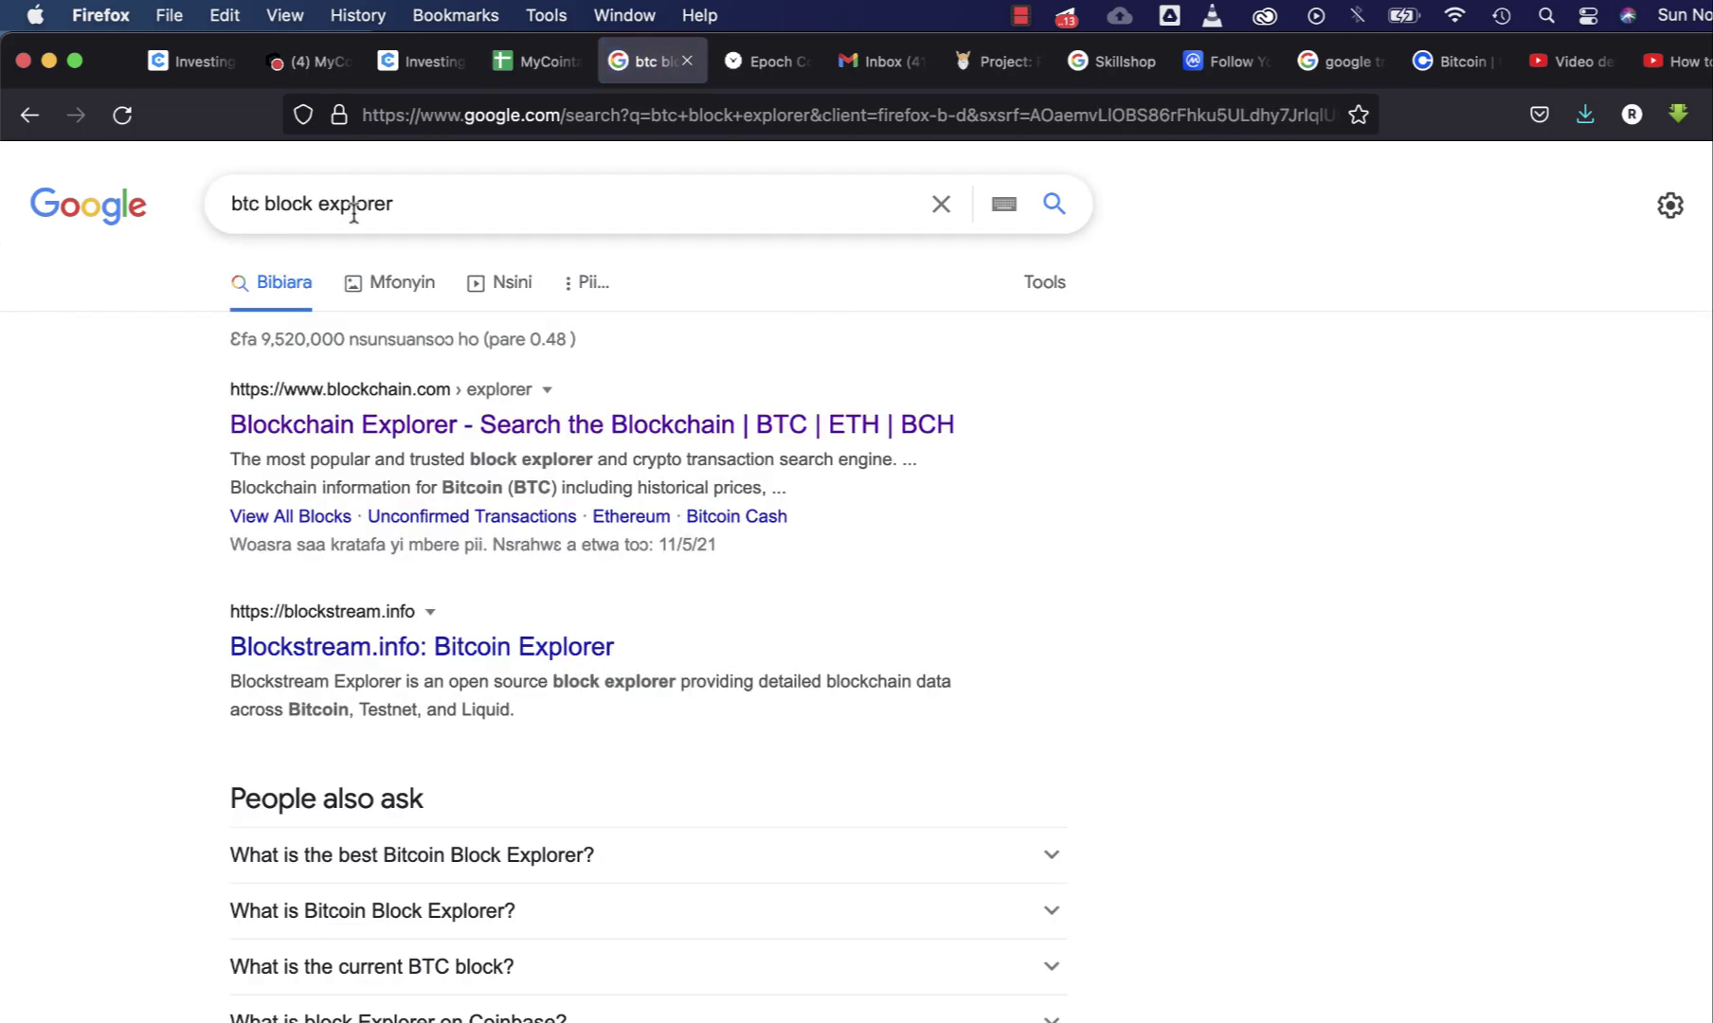
- Open the Blockchain Explorer result in a new tab
left_click(526, 421)
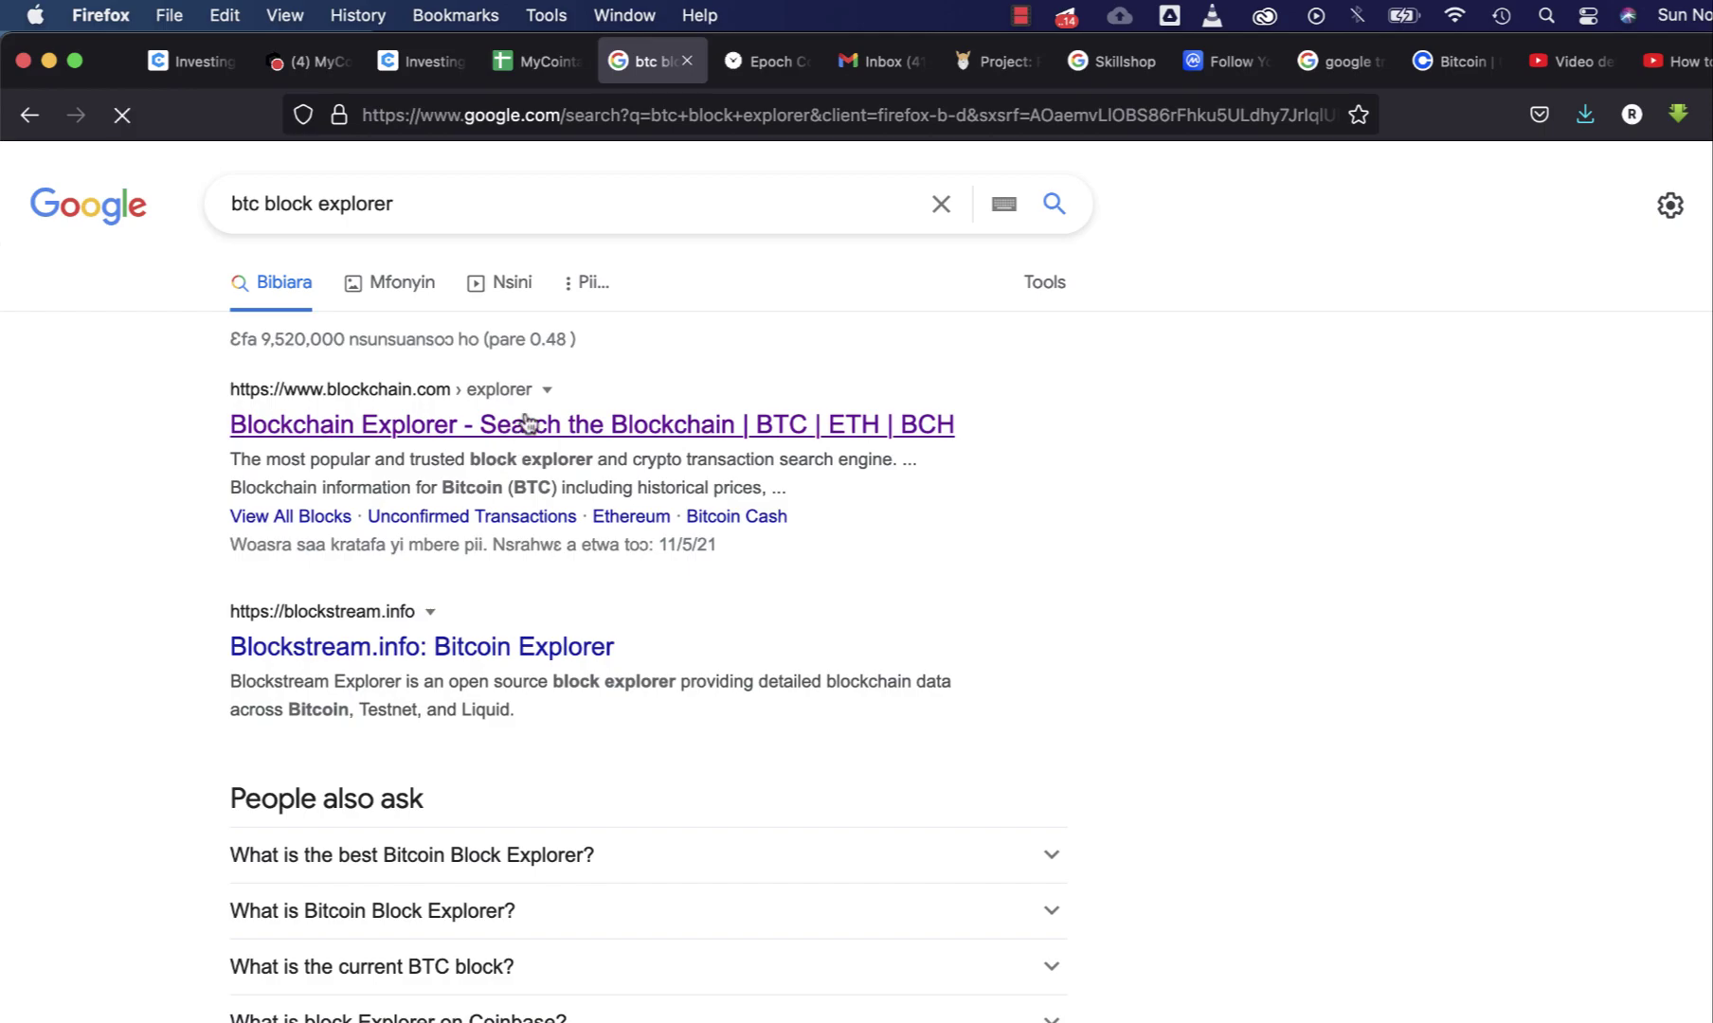
right_click(413, 433)
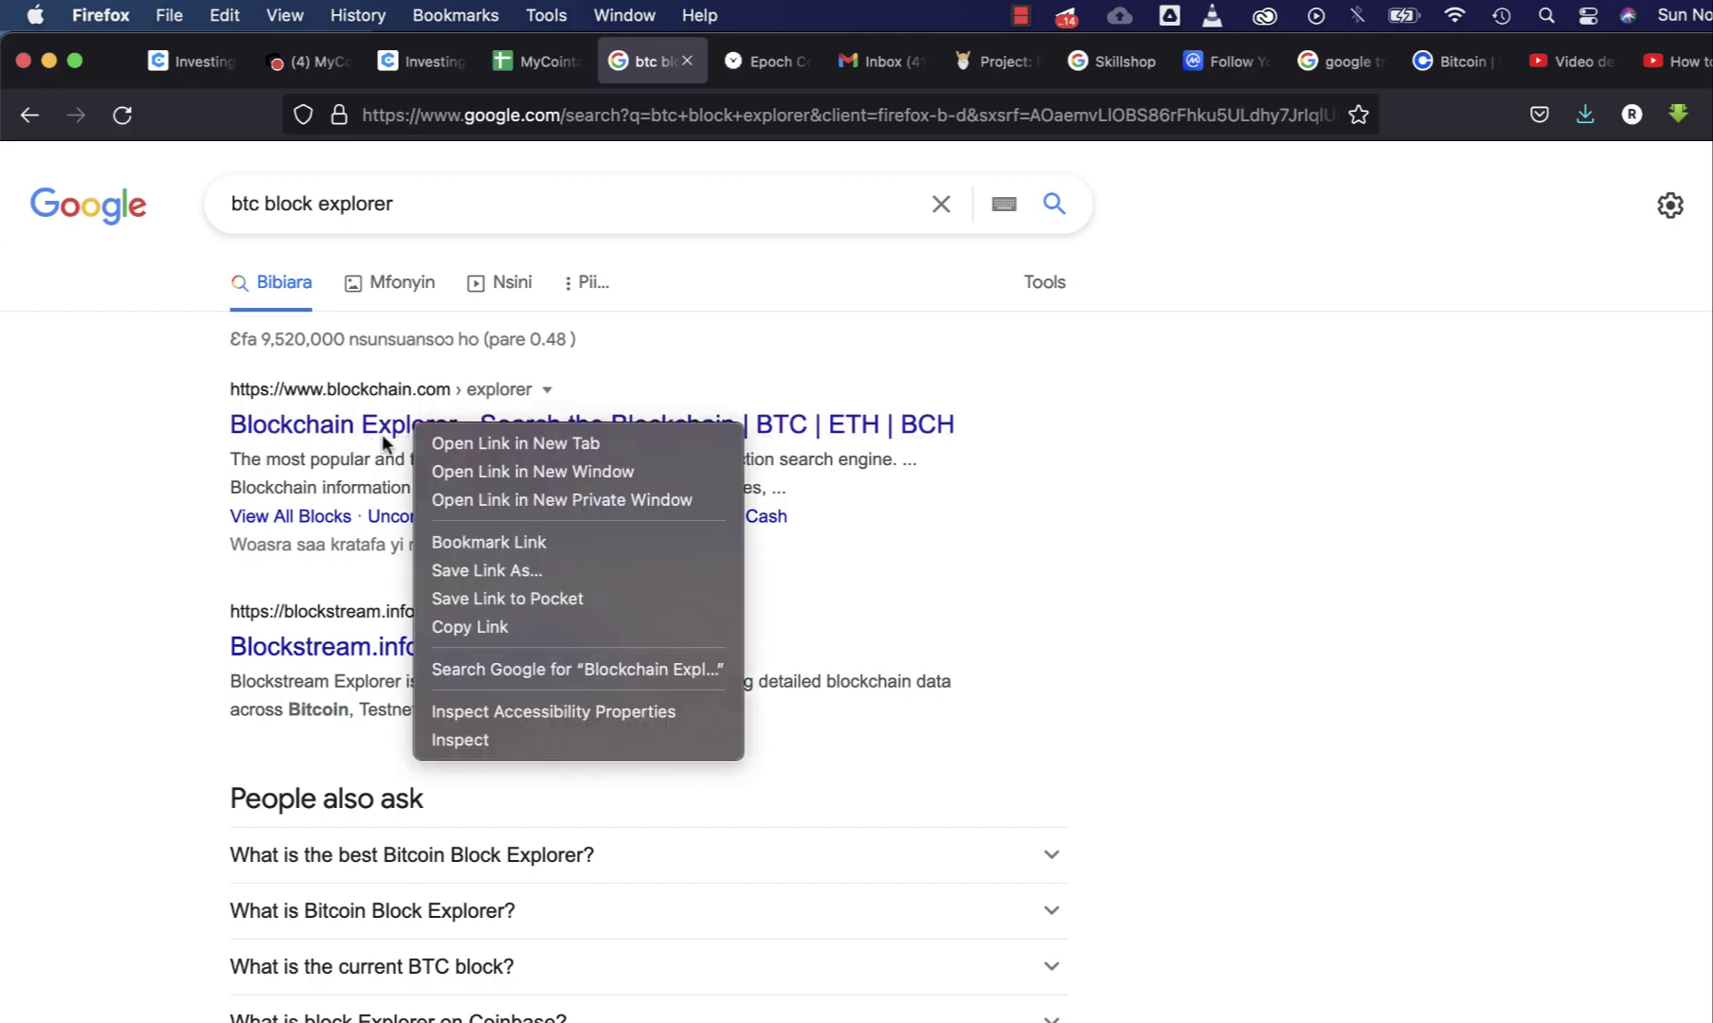
left_click(520, 443)
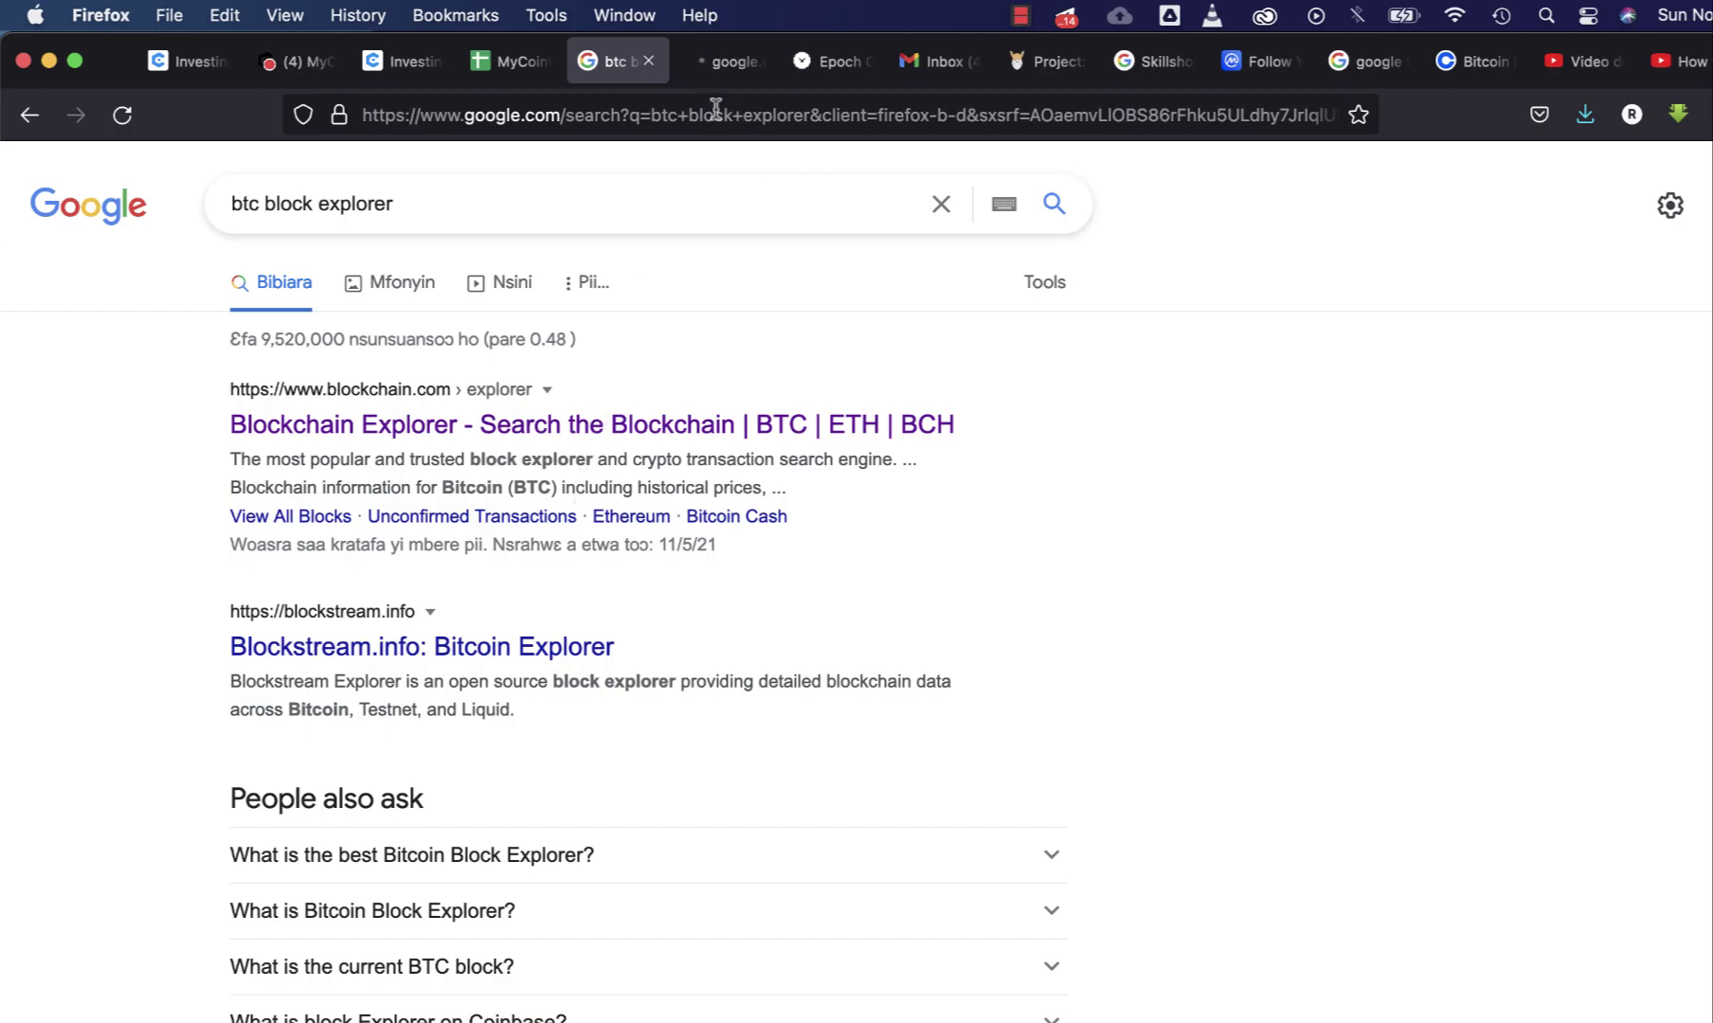
- Paste the copied Coinbase recipient address into Blockchain.com Explorer's search box and run the search
left_click(719, 67)
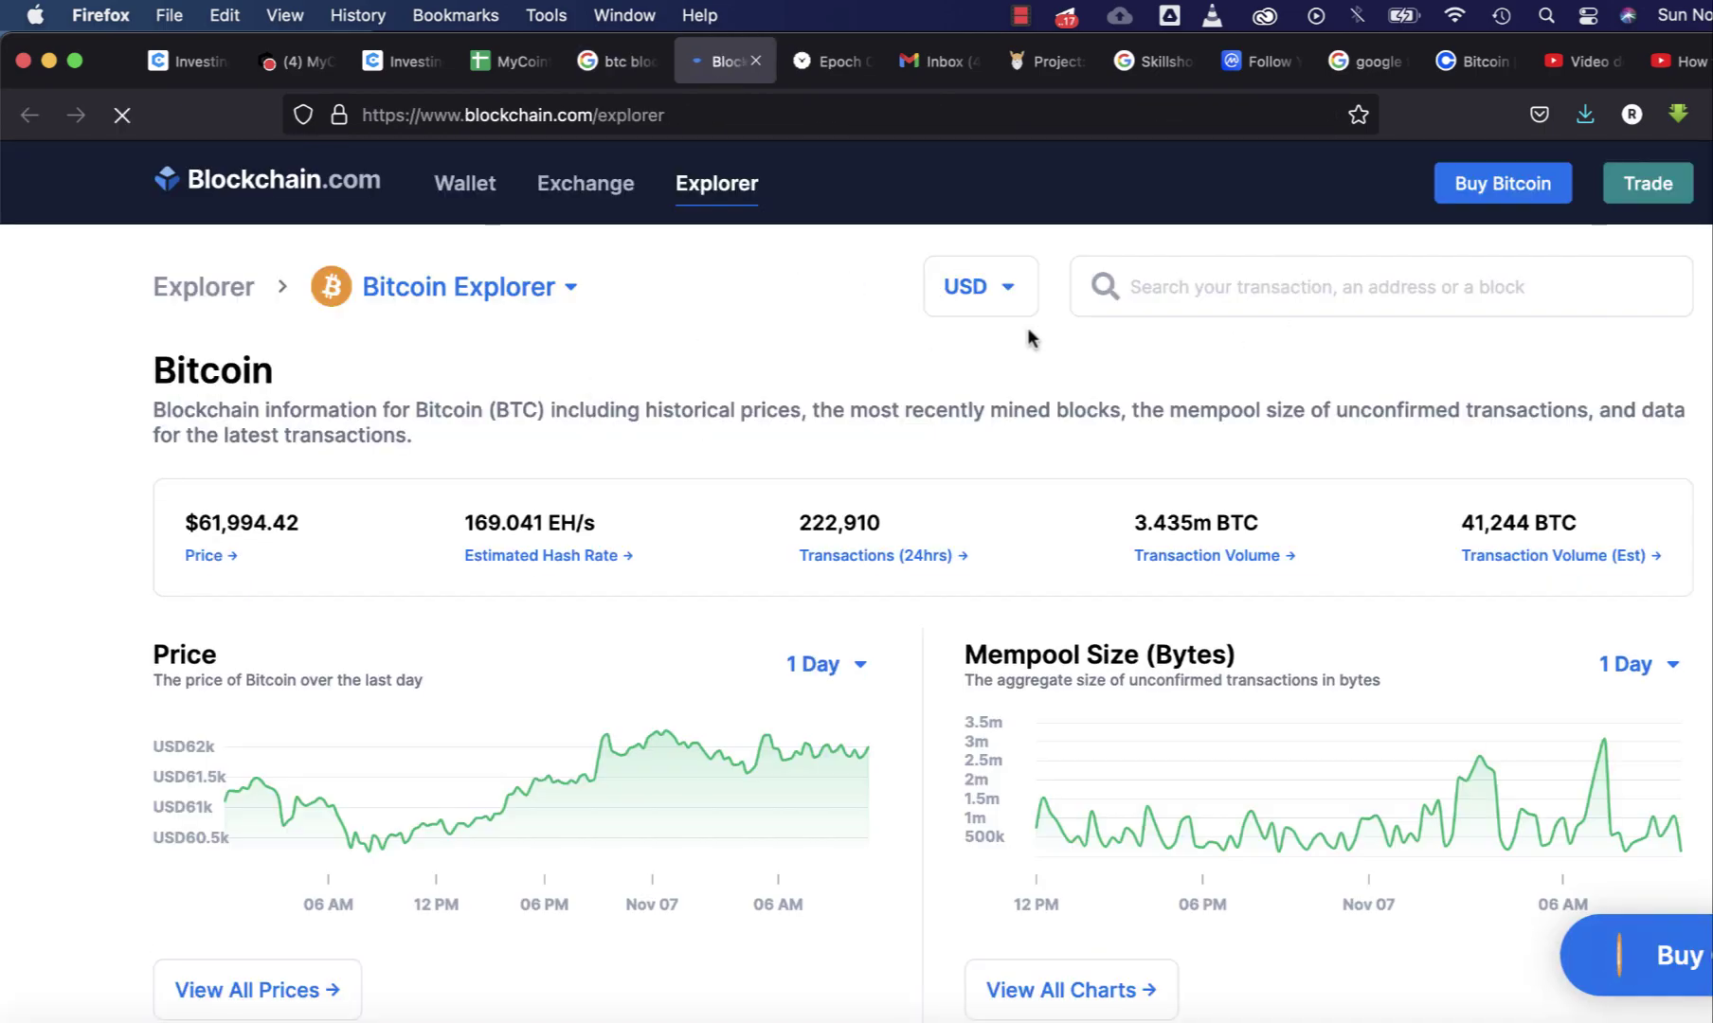
left_click(1175, 277)
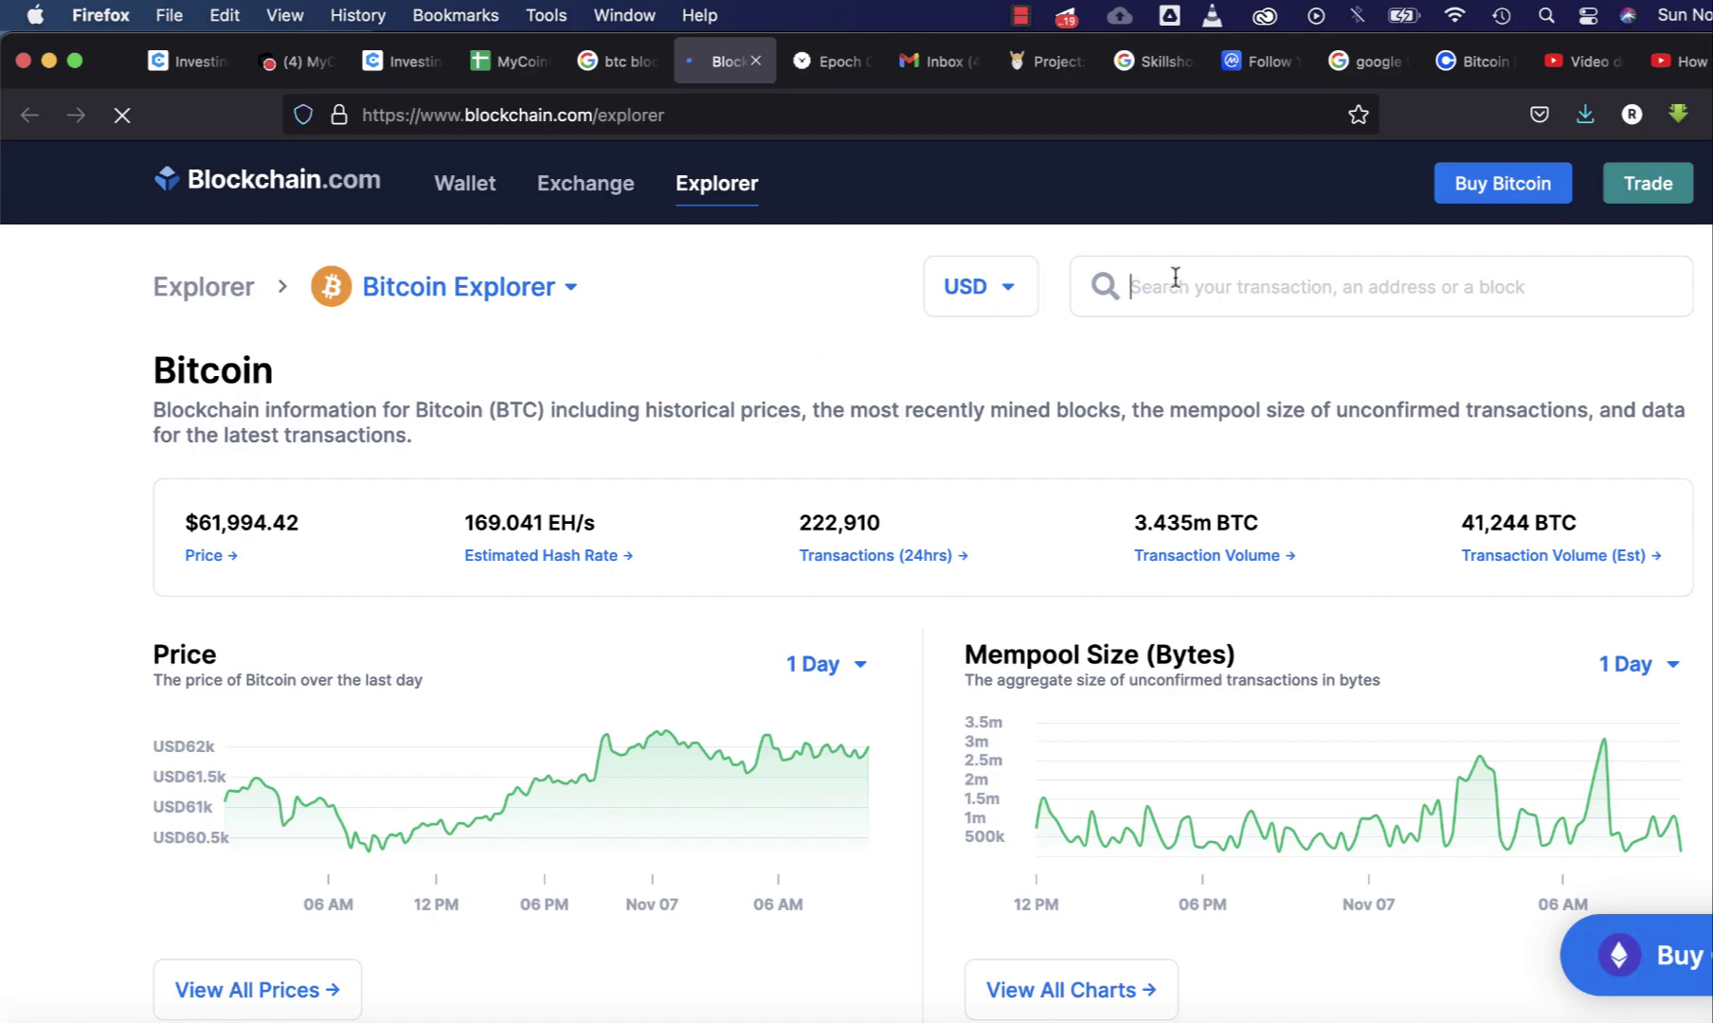
type("13qYjDaRqbt6p4WrDQR5gMBkjAcrMFUvV1")
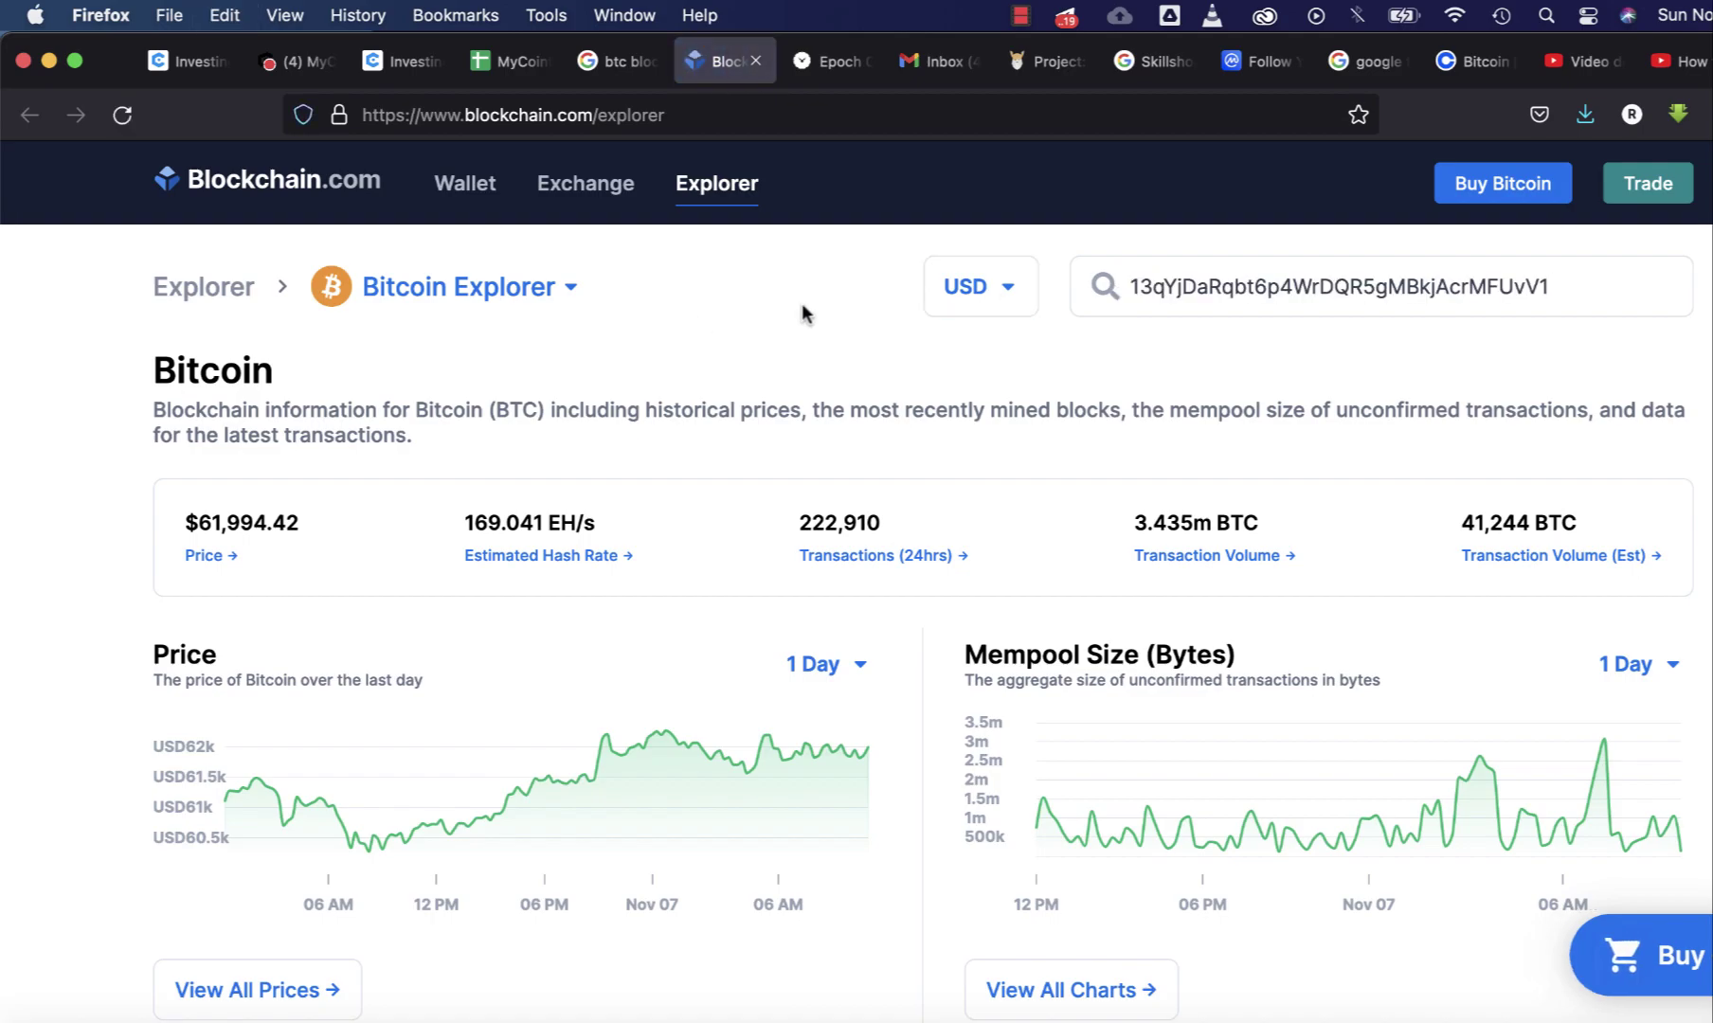
key("Return")
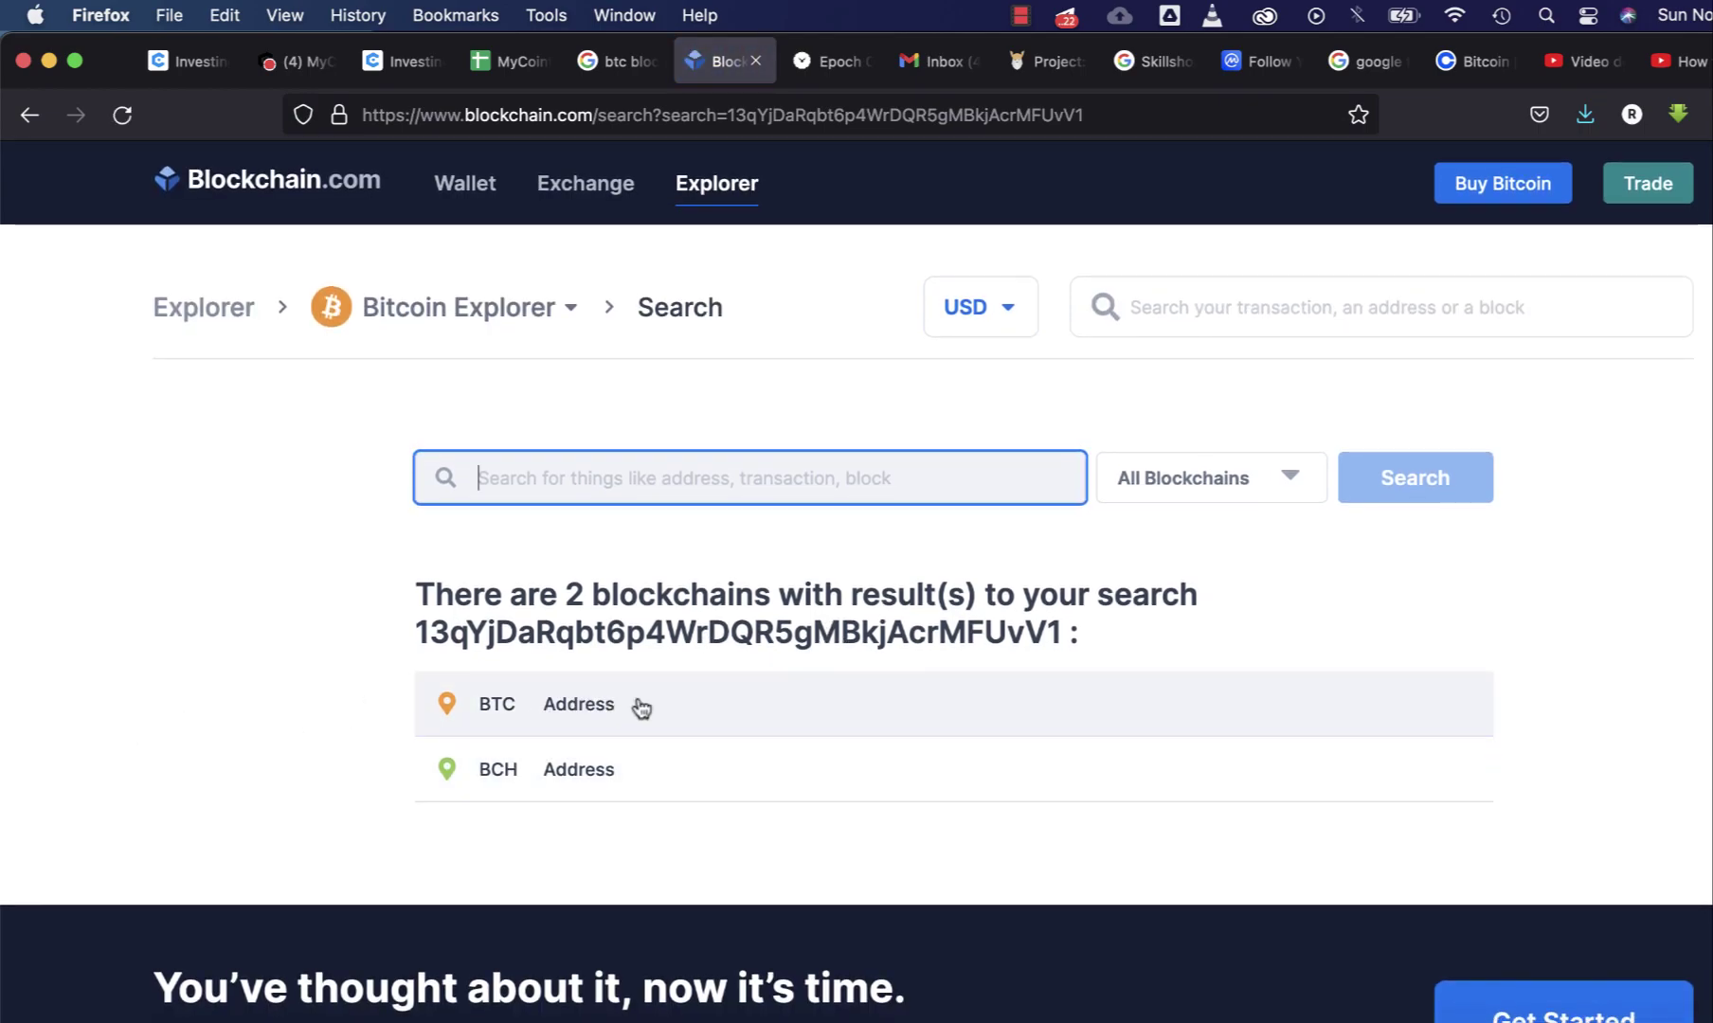
- Open the BTC Address page and load more inputs of the first transaction twice
left_click(512, 721)
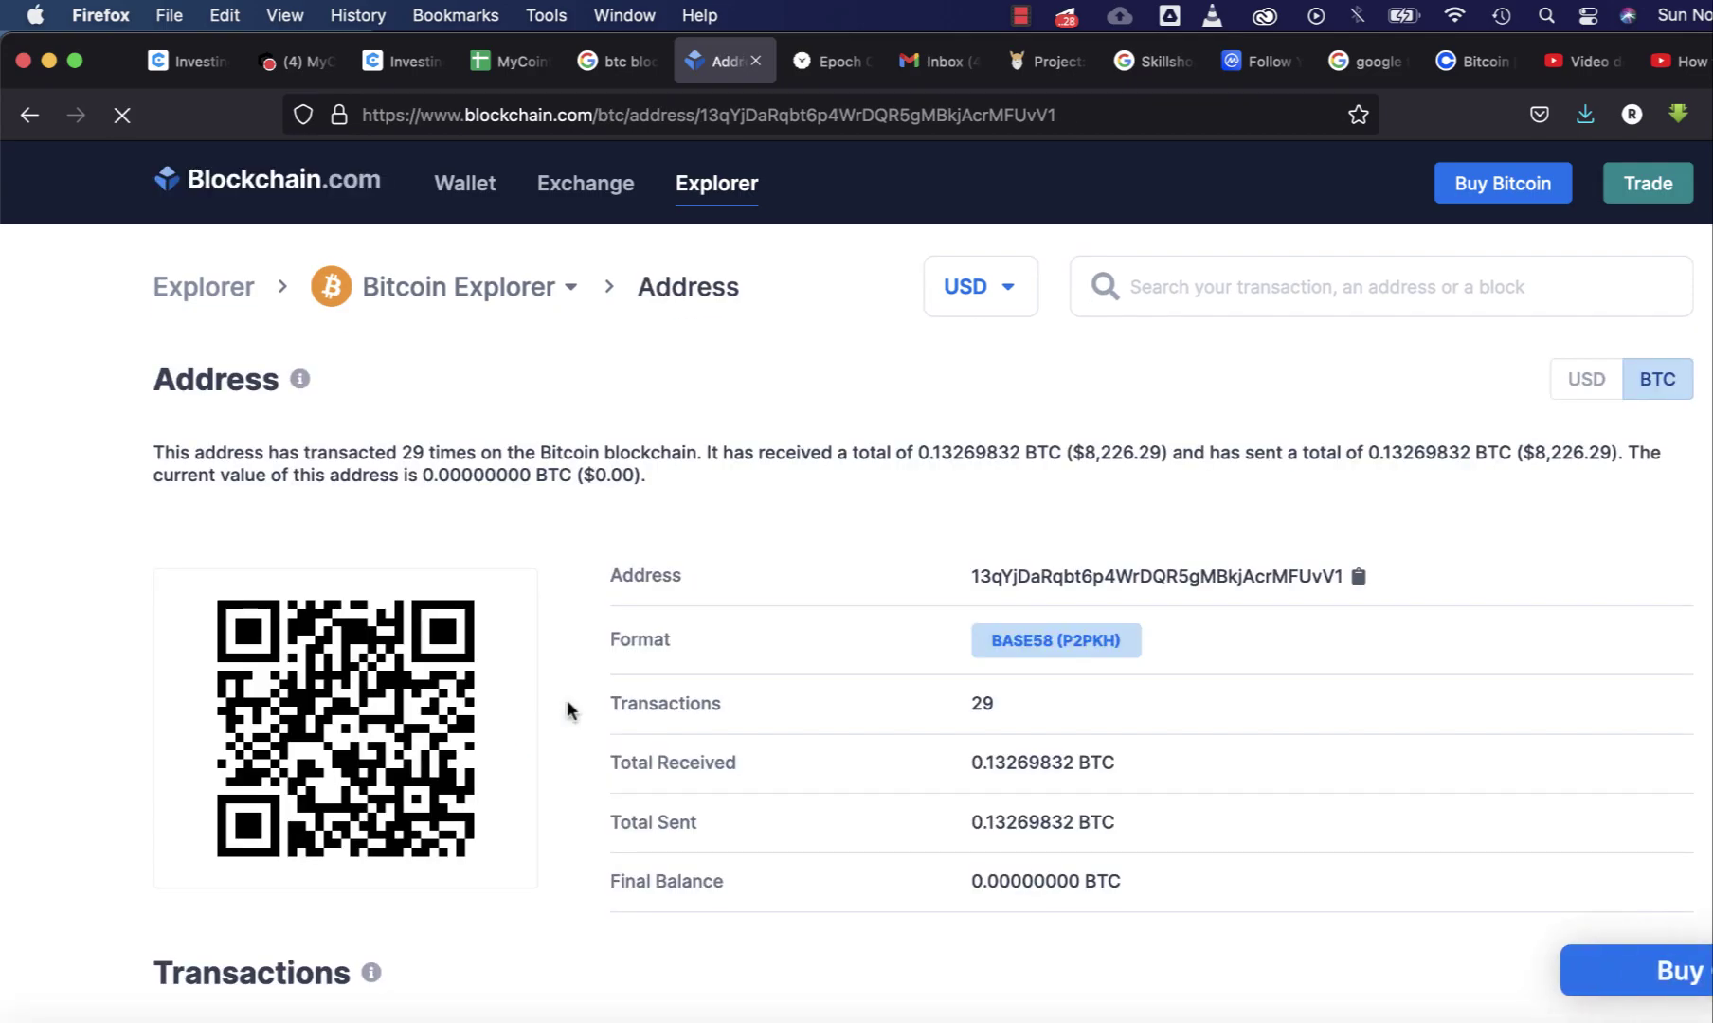
scroll(812, 577, "down", 6)
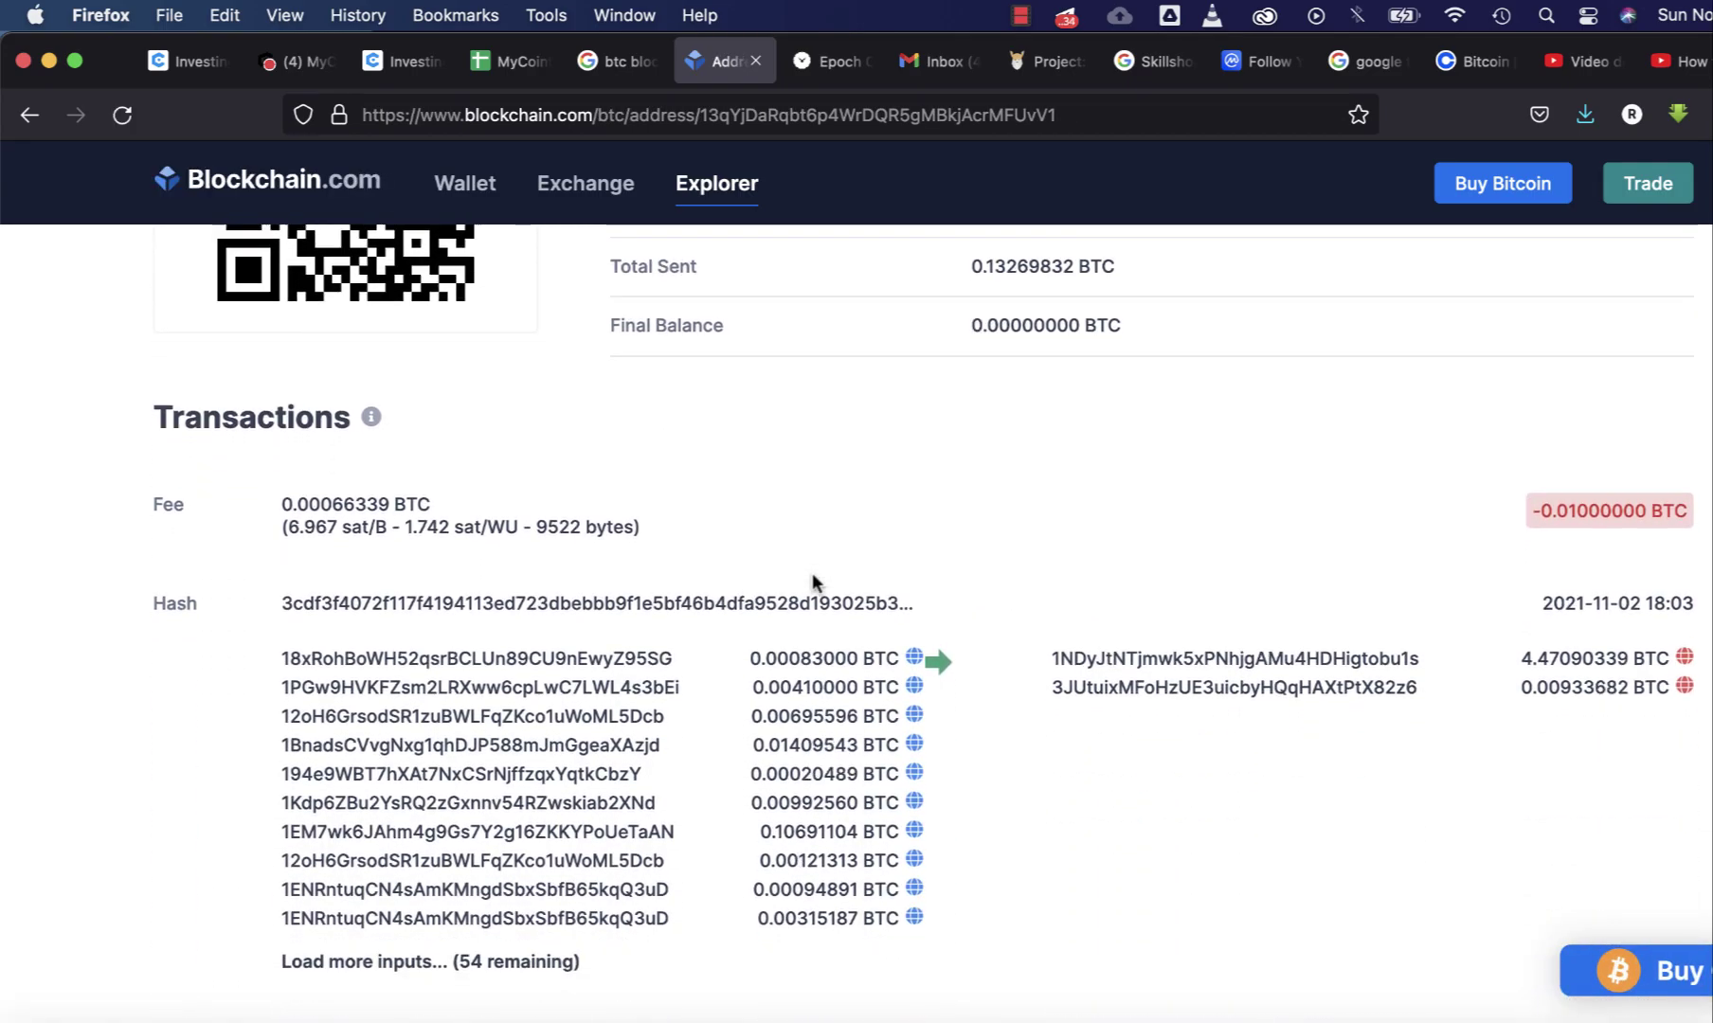
scroll(811, 573, "down", 1)
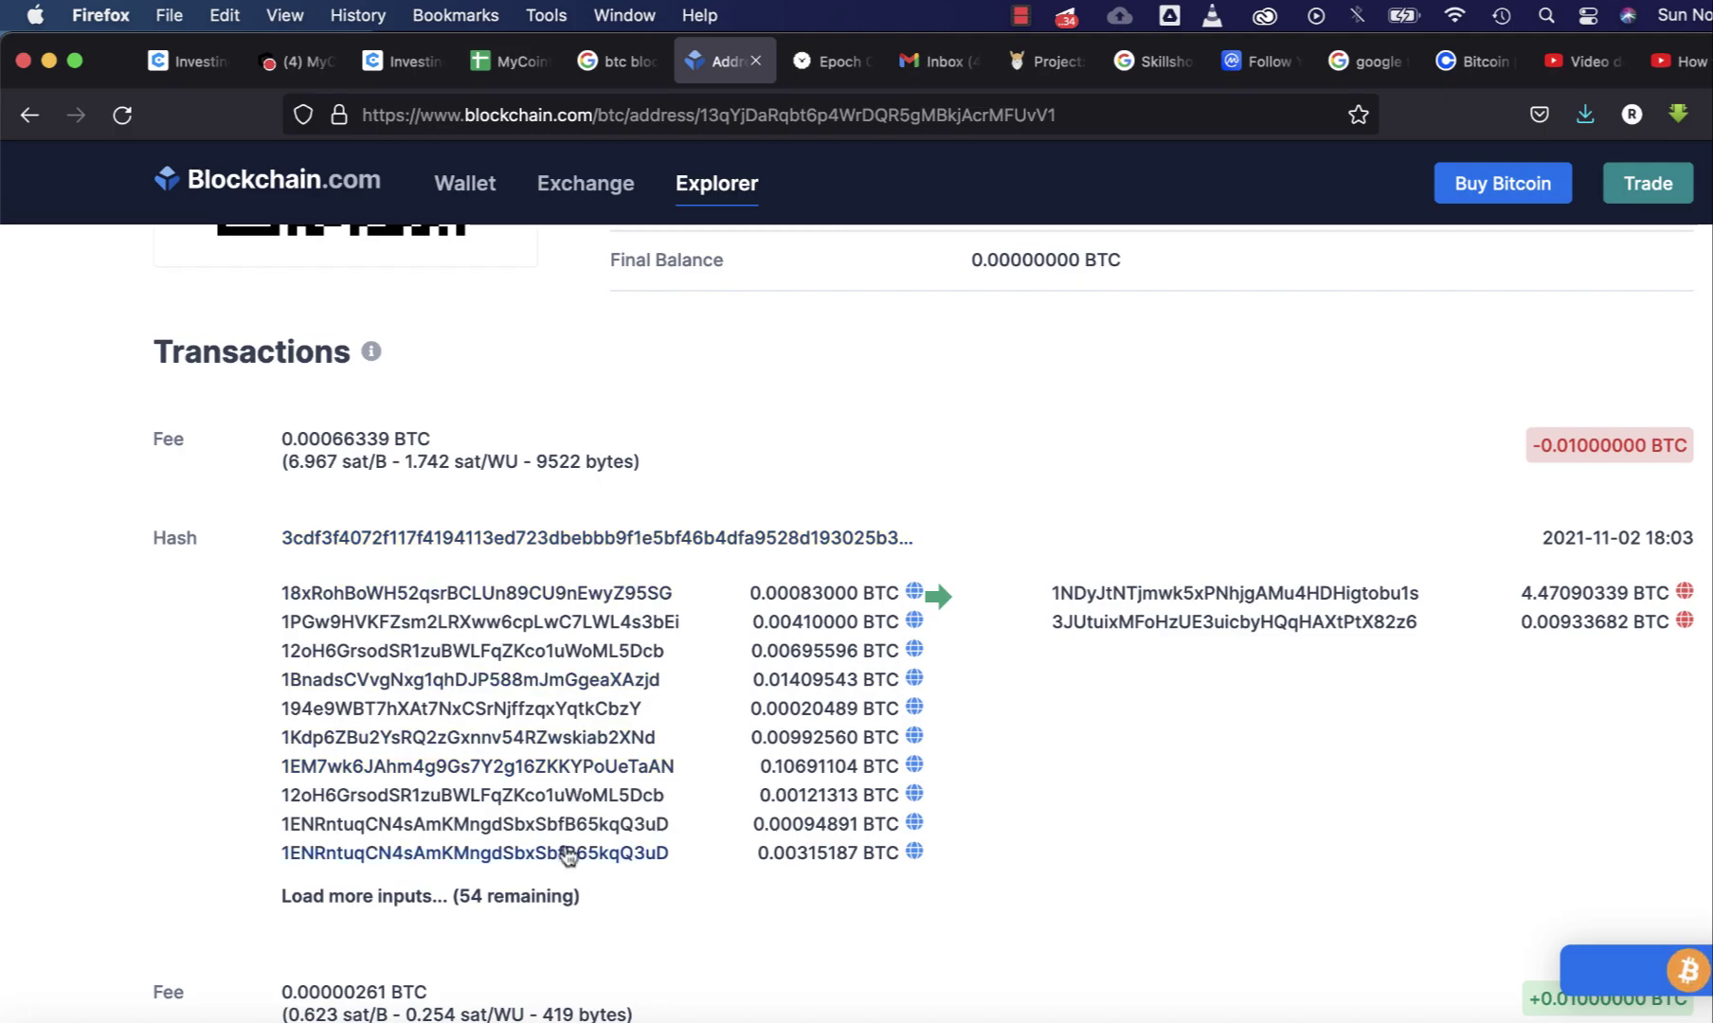
left_click(487, 898)
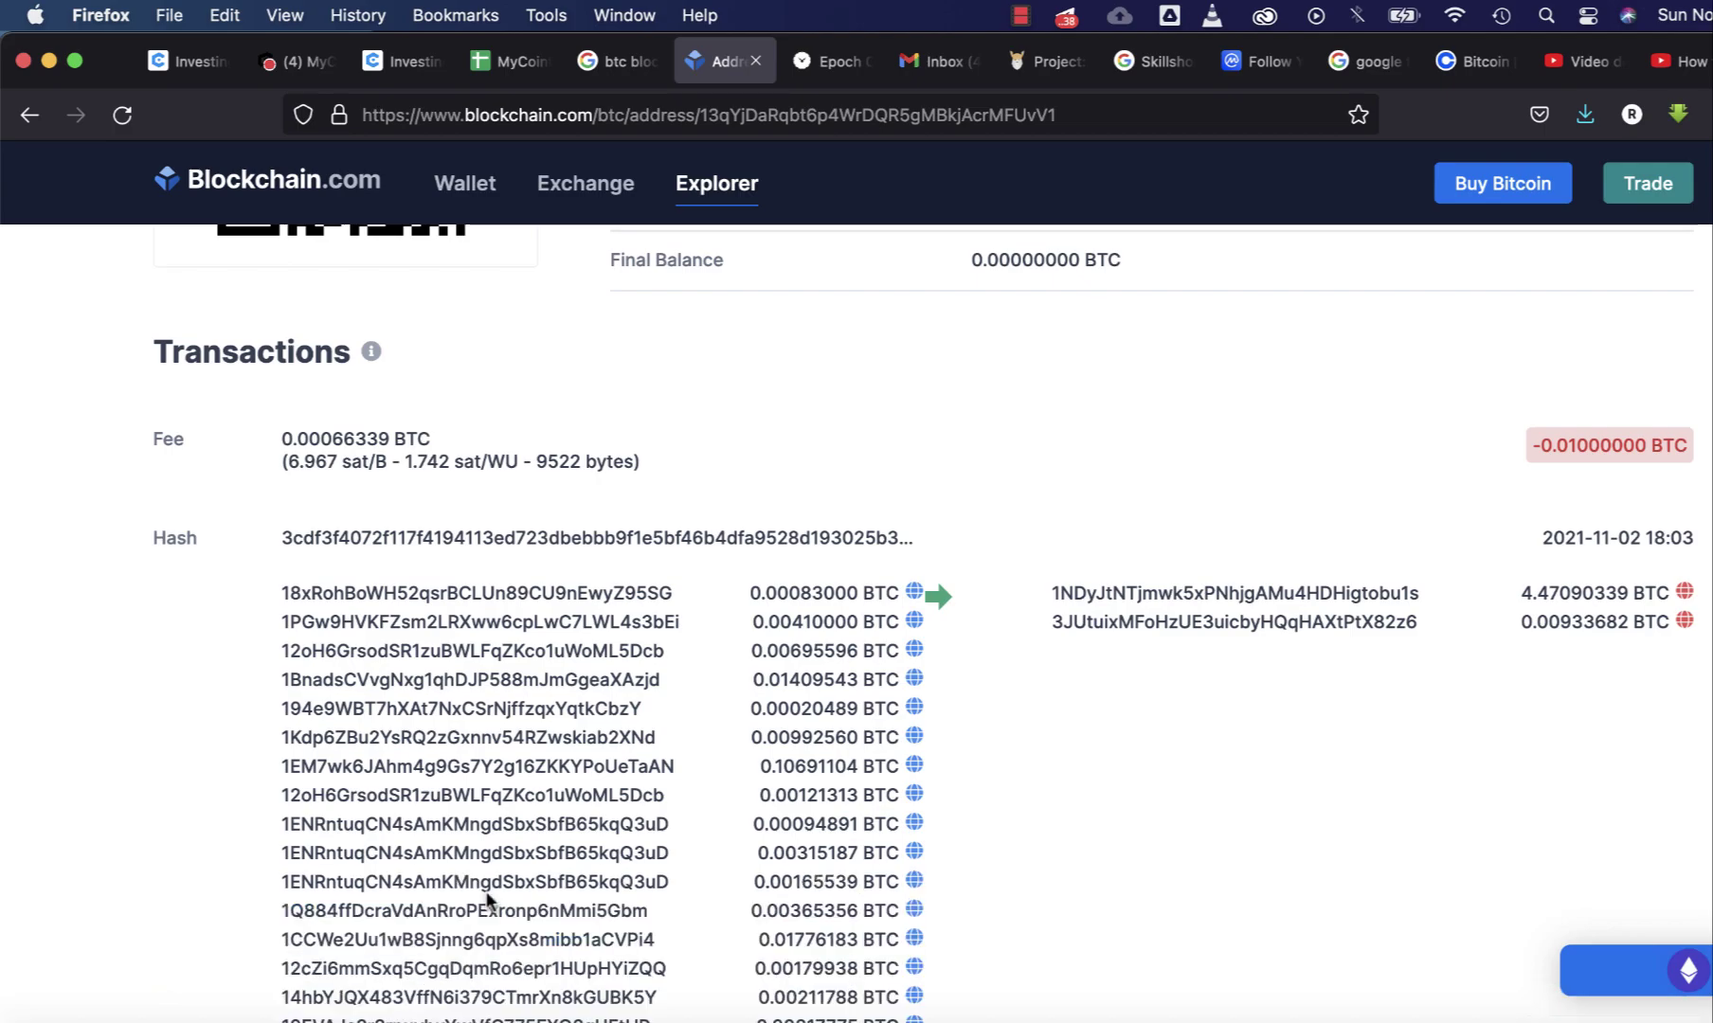
scroll(625, 862, "down", 3)
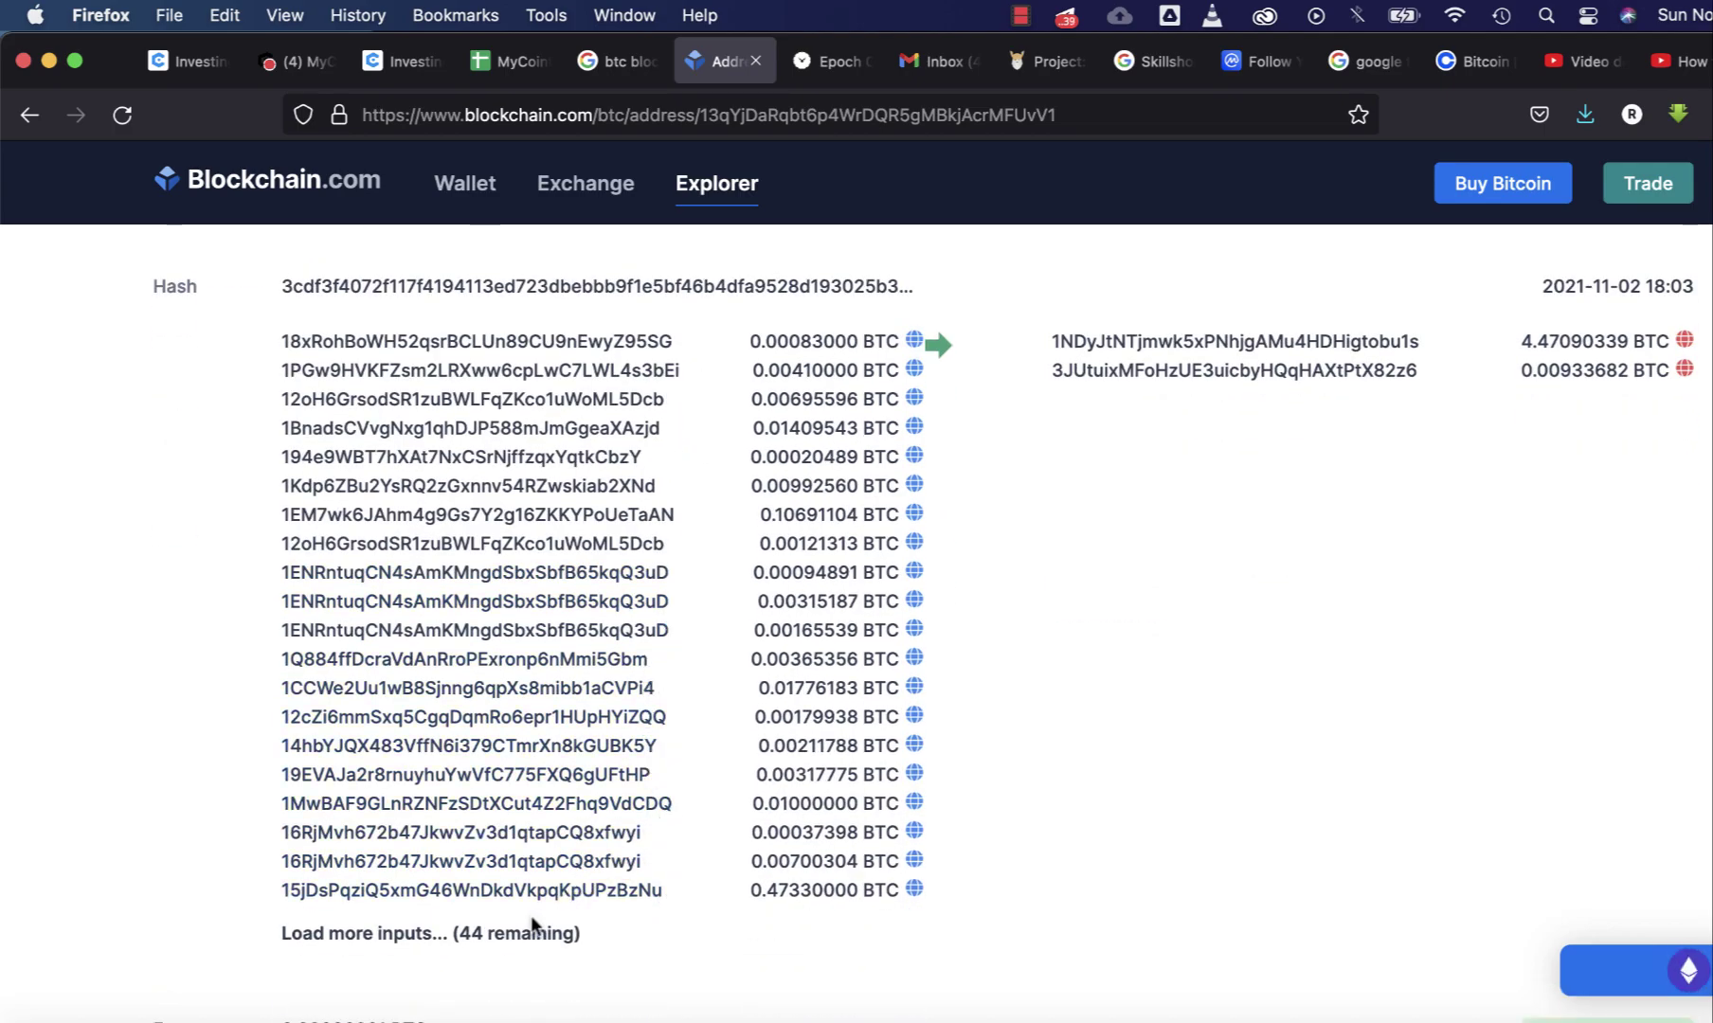
scroll(688, 783, "down", 1)
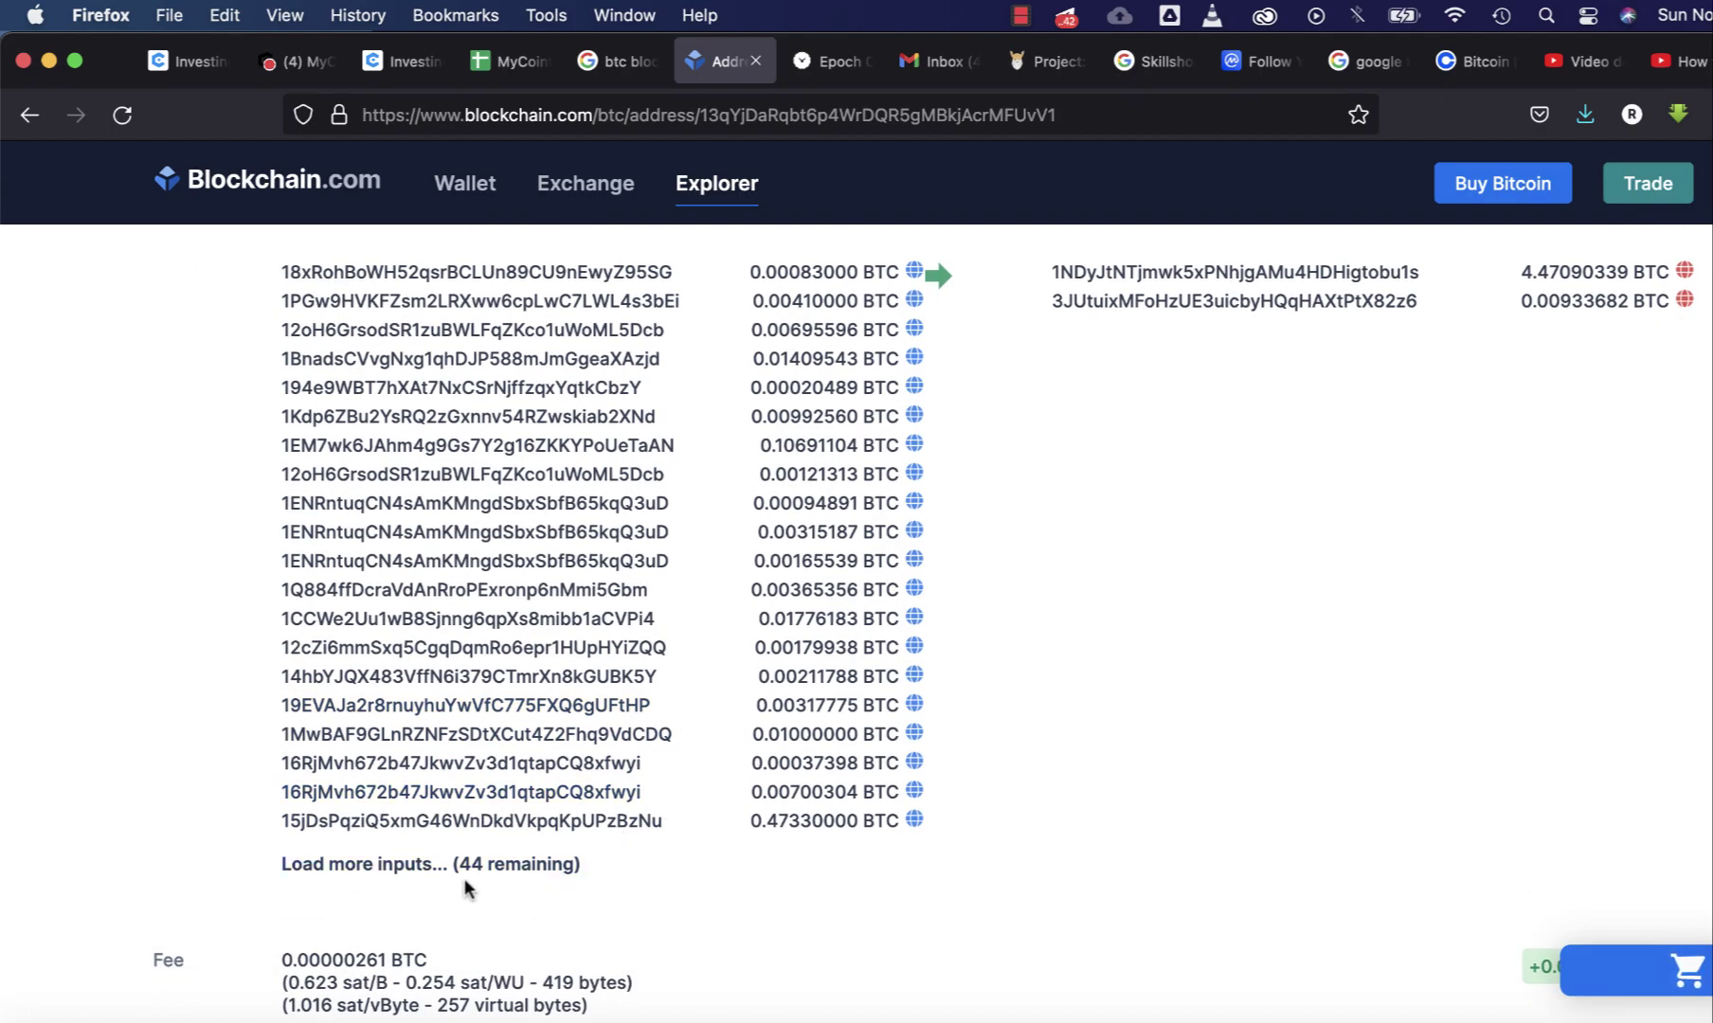
left_click(495, 864)
scroll(696, 820, "down", 2)
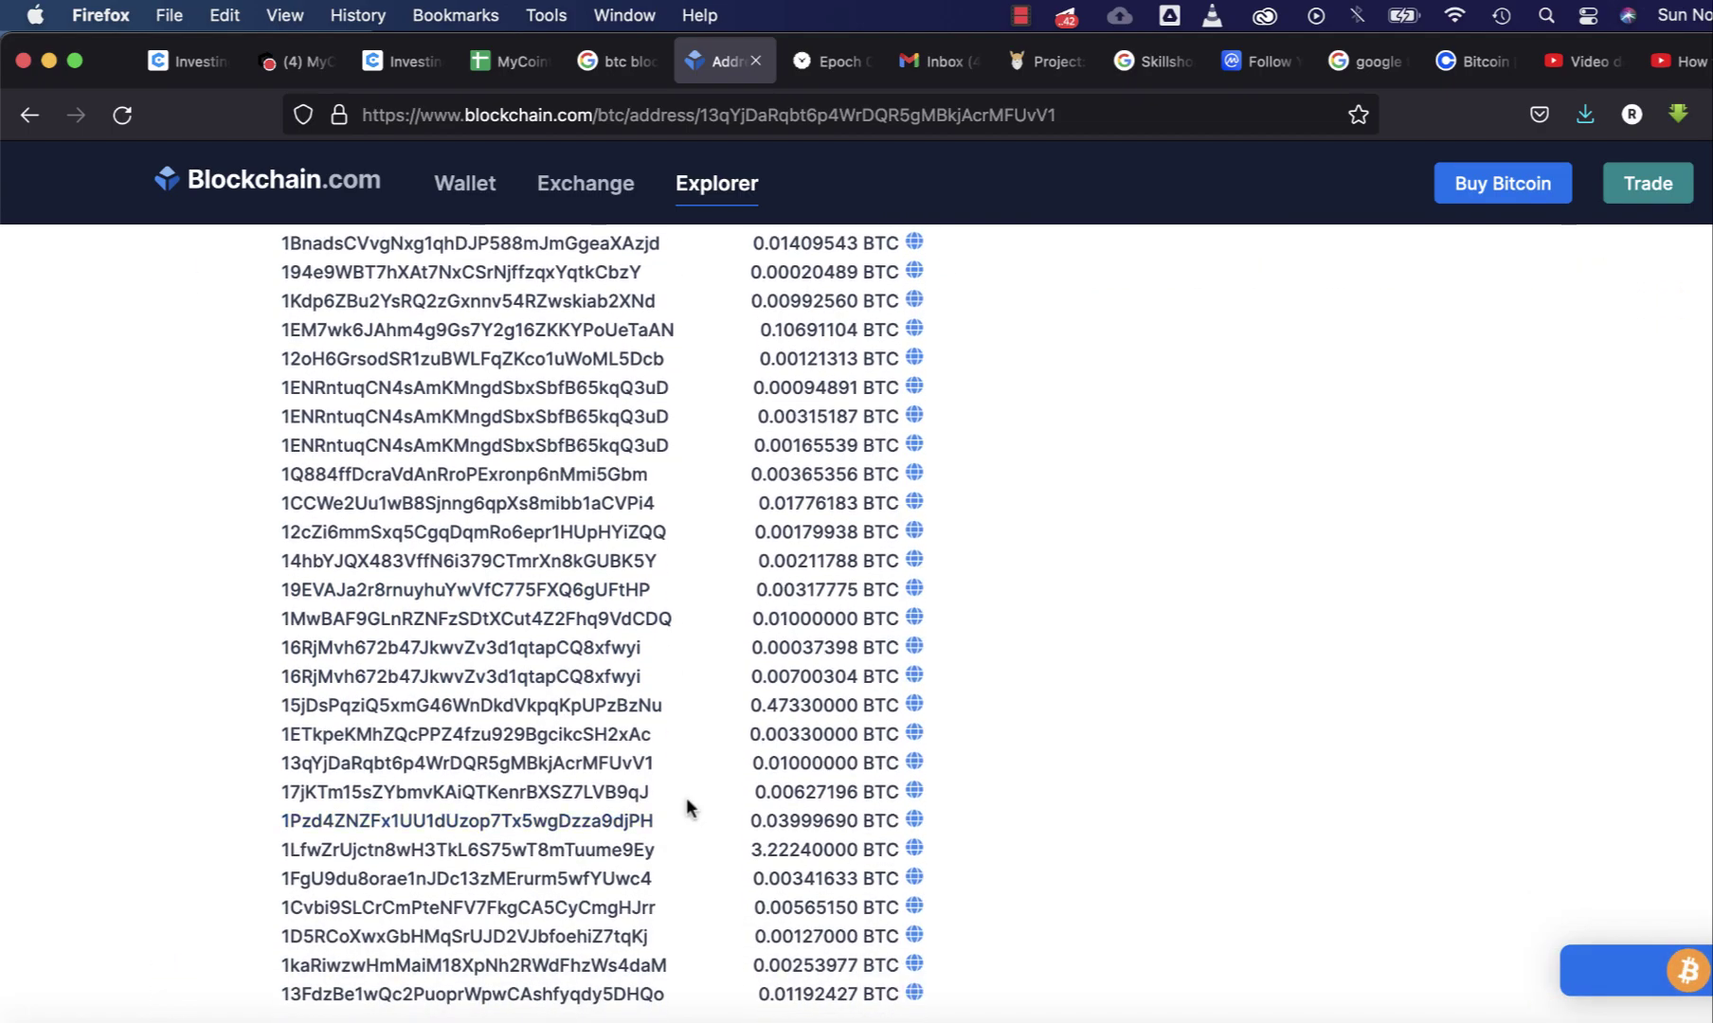
- Highlight the 0.01000000 BTC amount and the matching address in that input row
left_click_drag(756, 762, 892, 758)
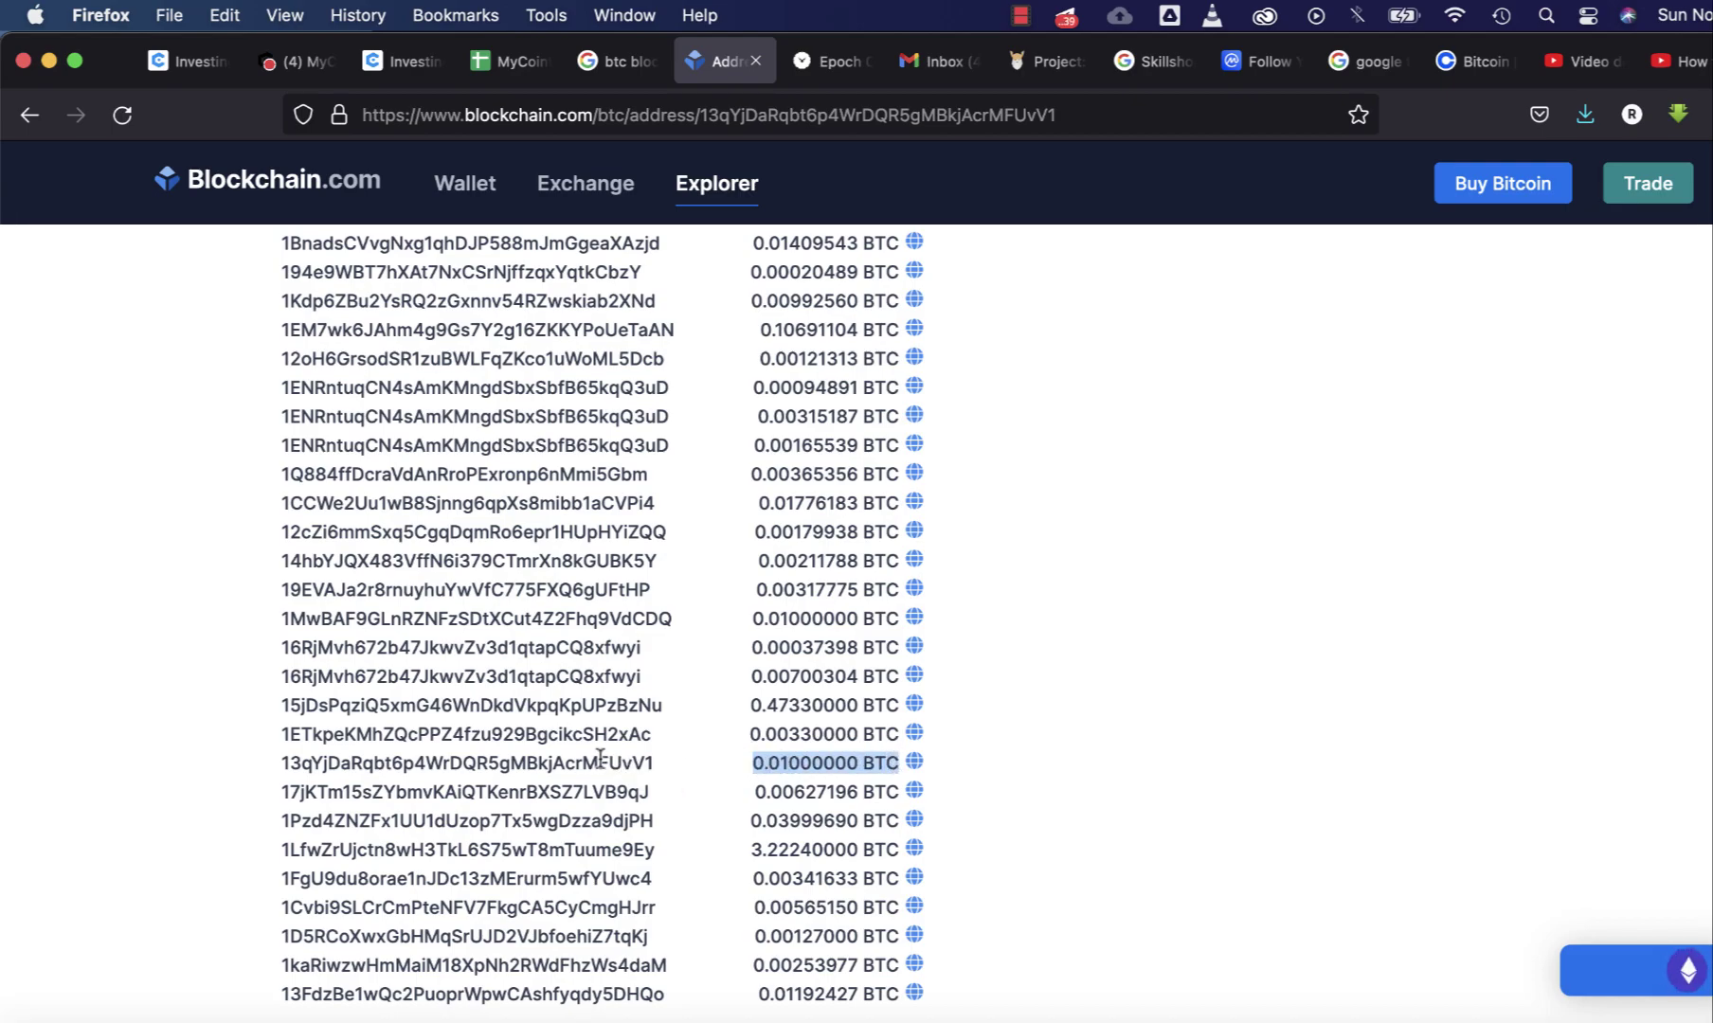
left_click_drag(657, 763, 277, 769)
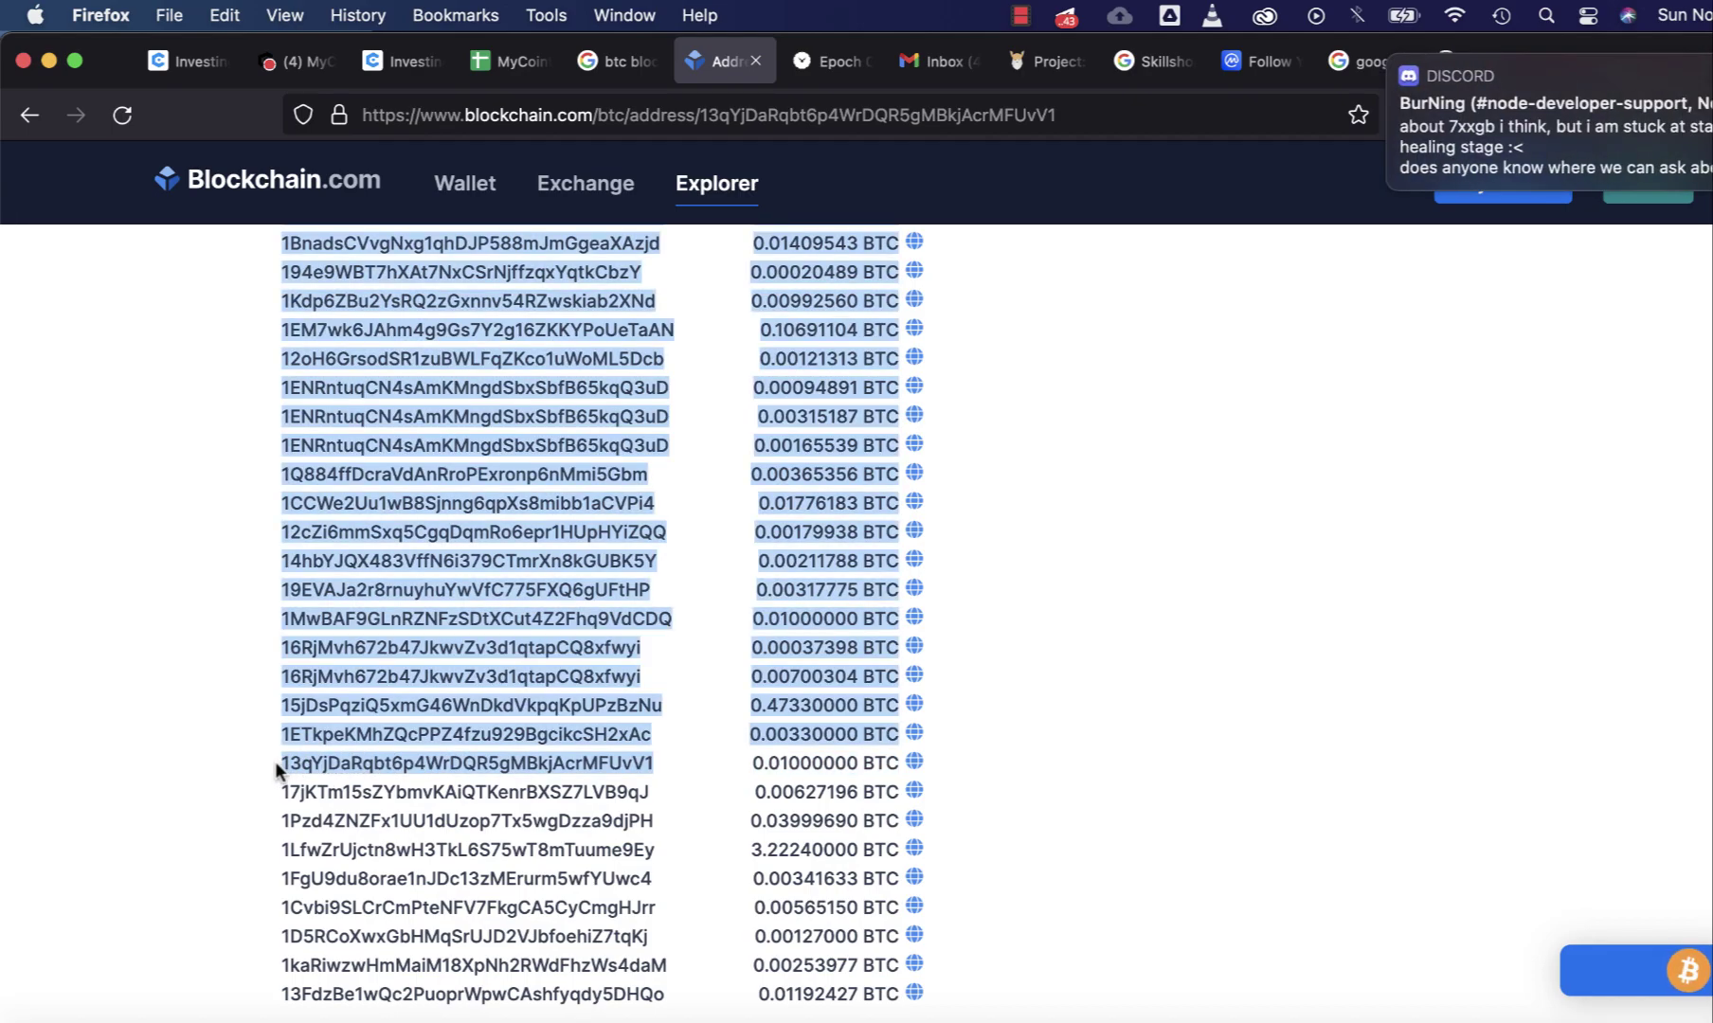
left_click(645, 765)
left_click_drag(666, 764, 286, 765)
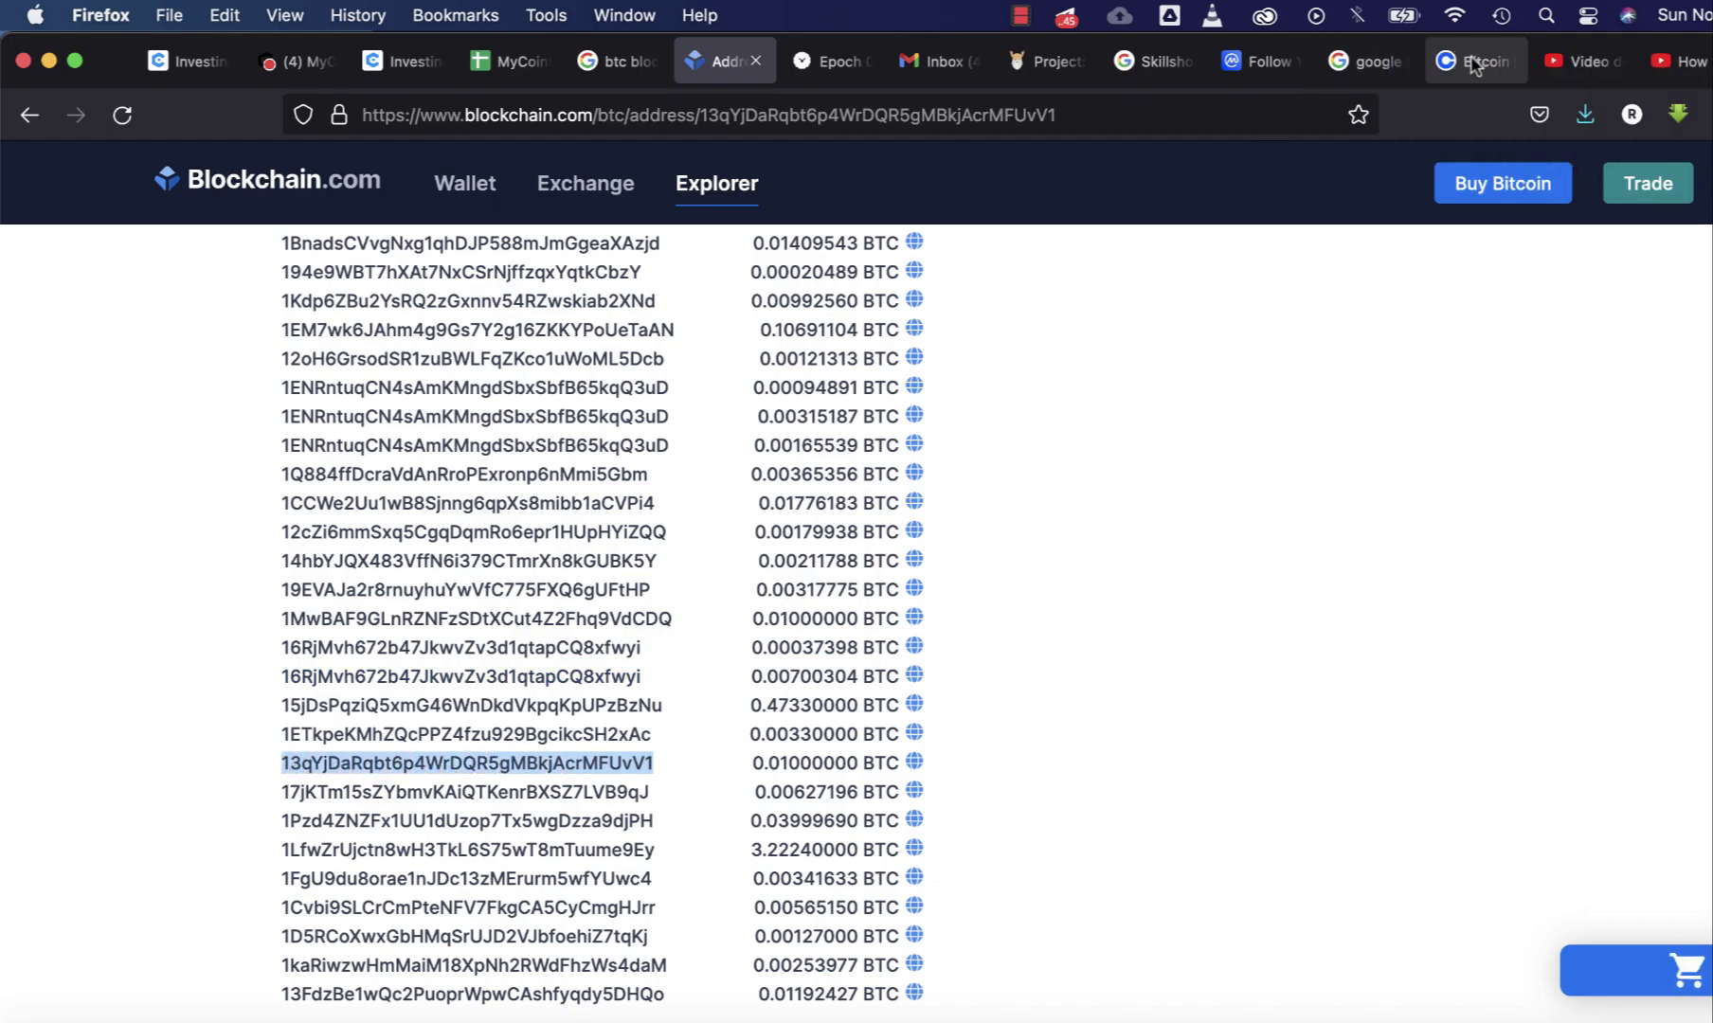
left_click(1474, 62)
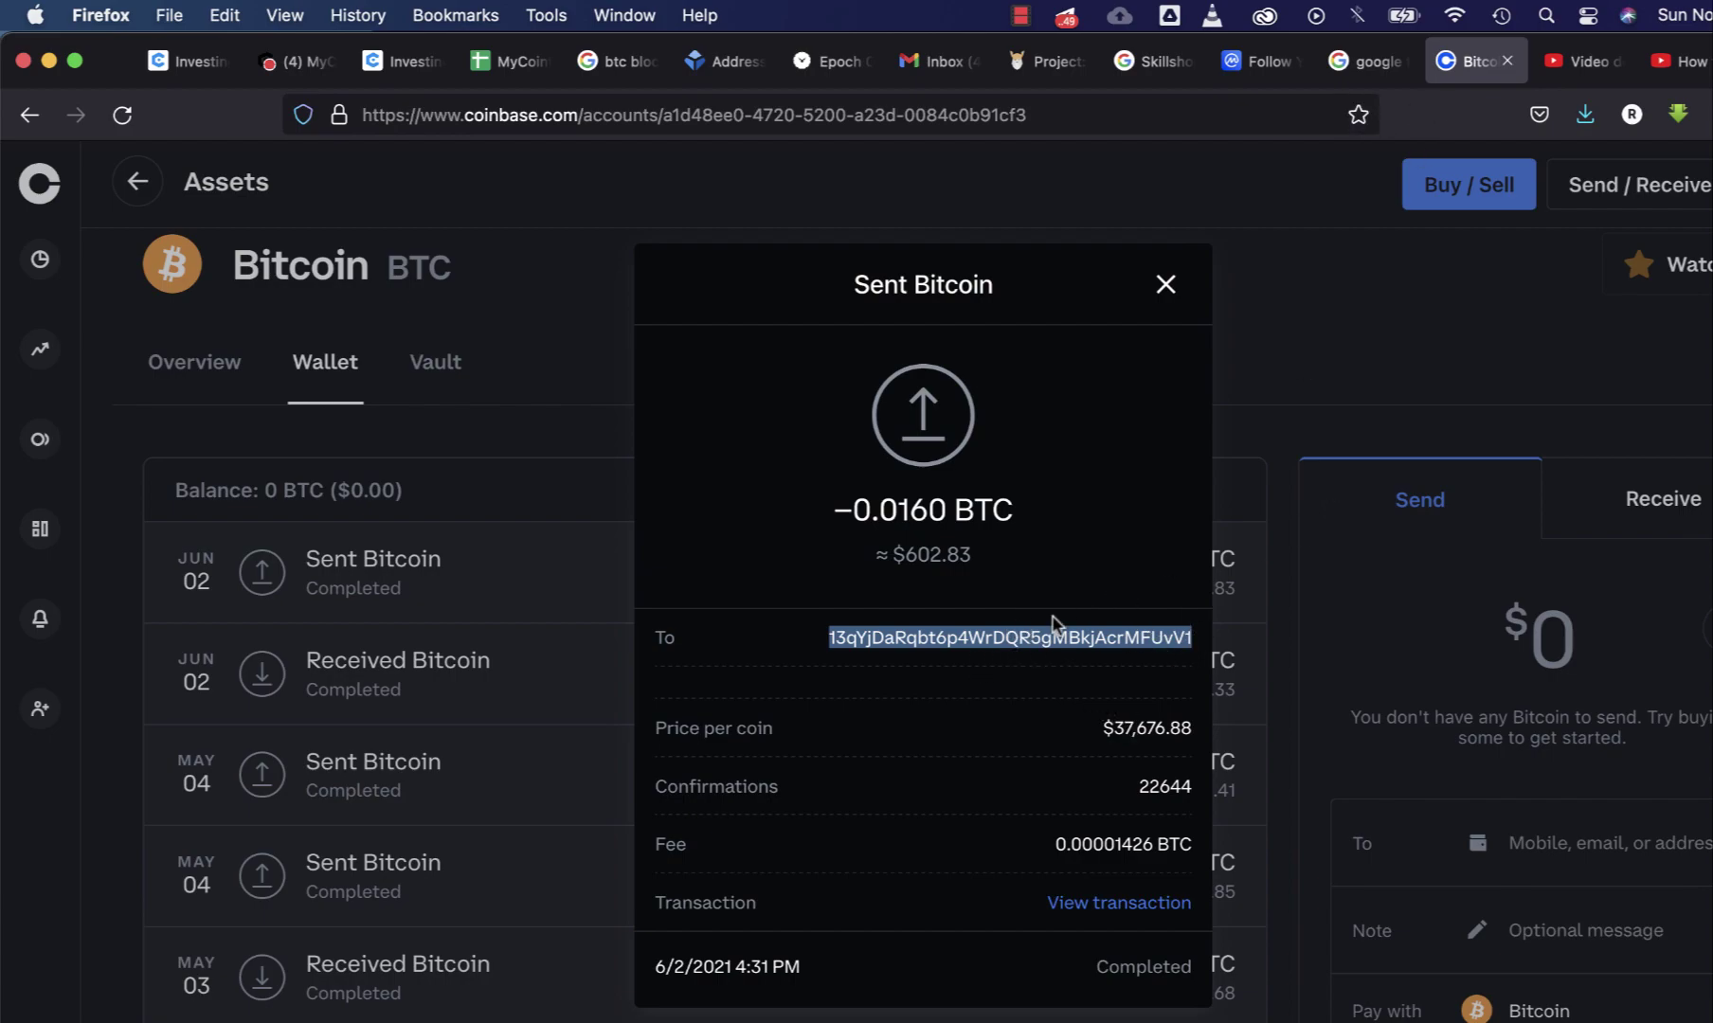
left_click(725, 64)
scroll(661, 694, "up", 5)
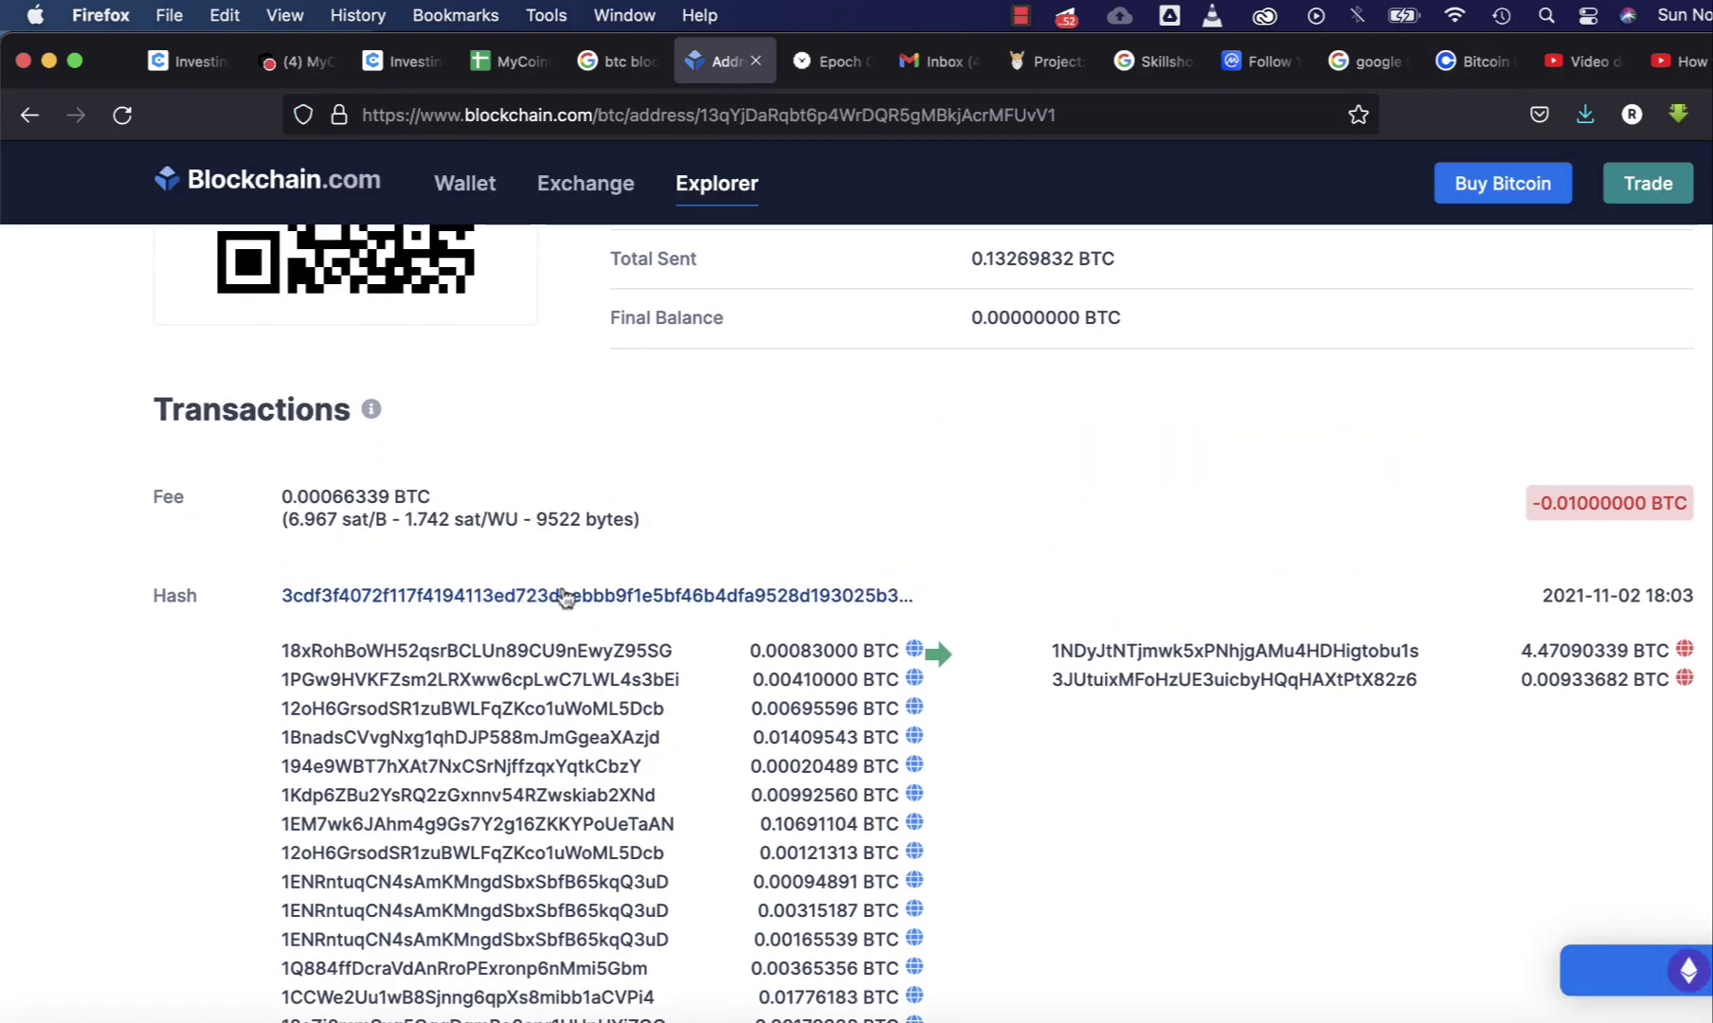
- Open the matching transaction's summary page and highlight its hash in the address bar
left_click(555, 597)
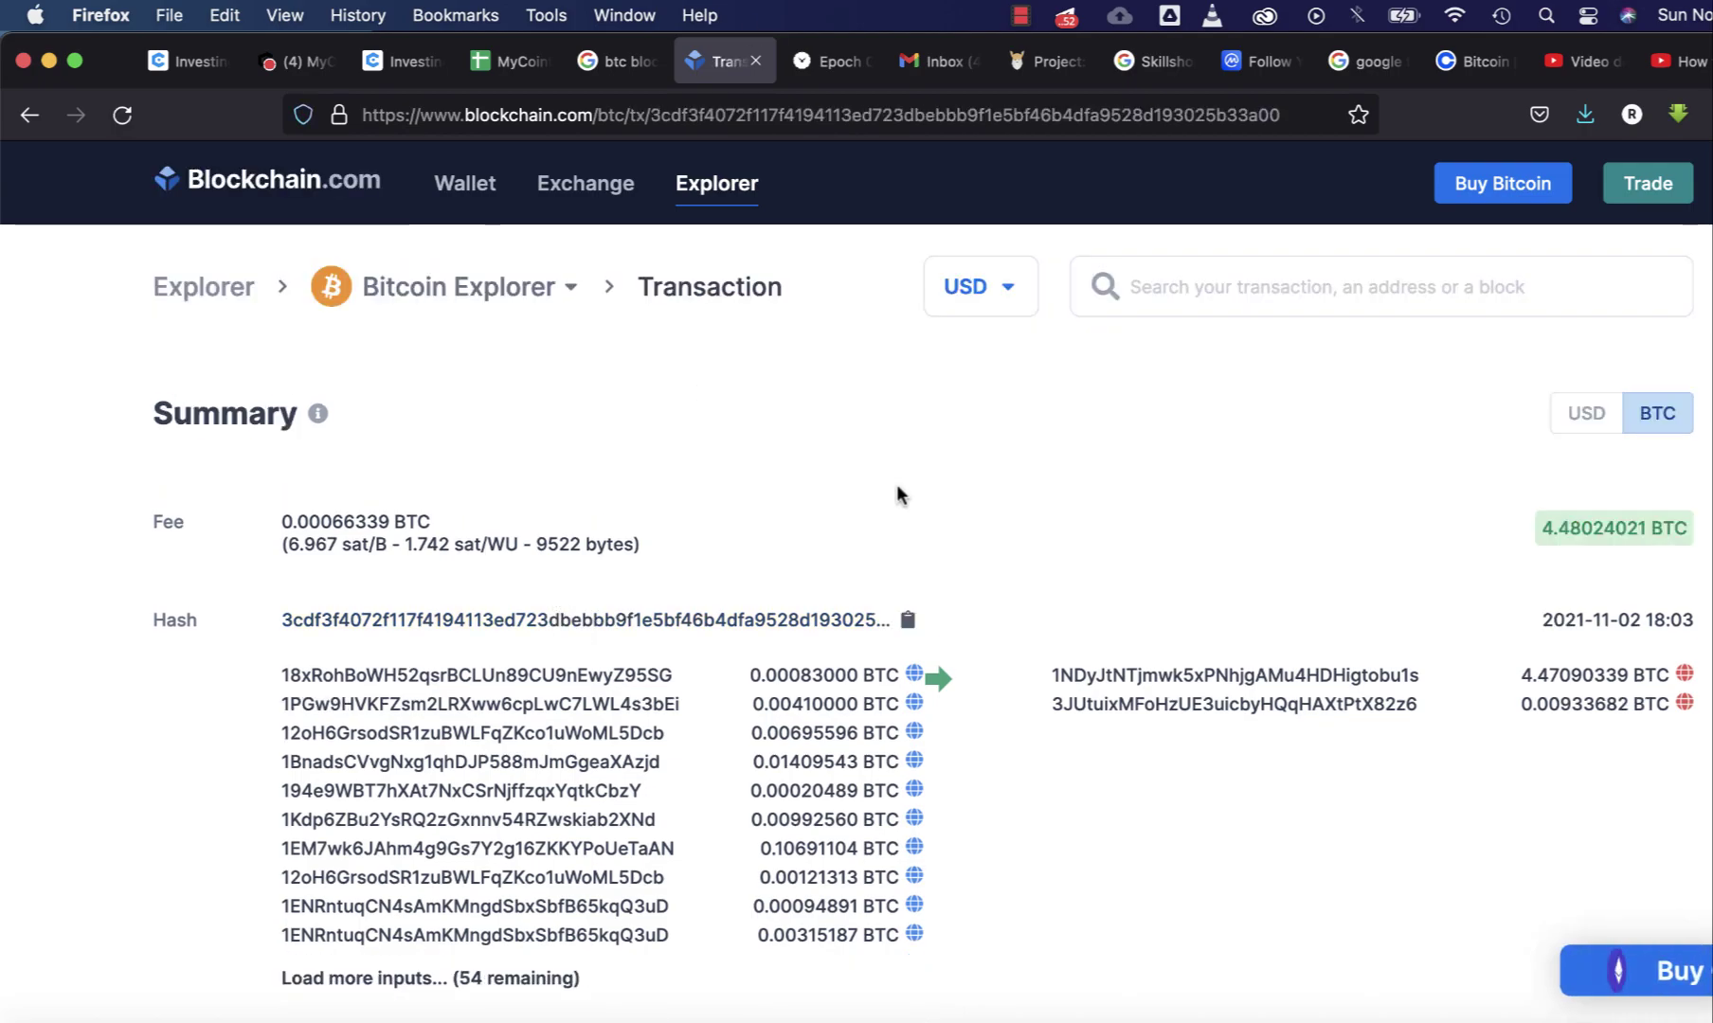
double_click(842, 115)
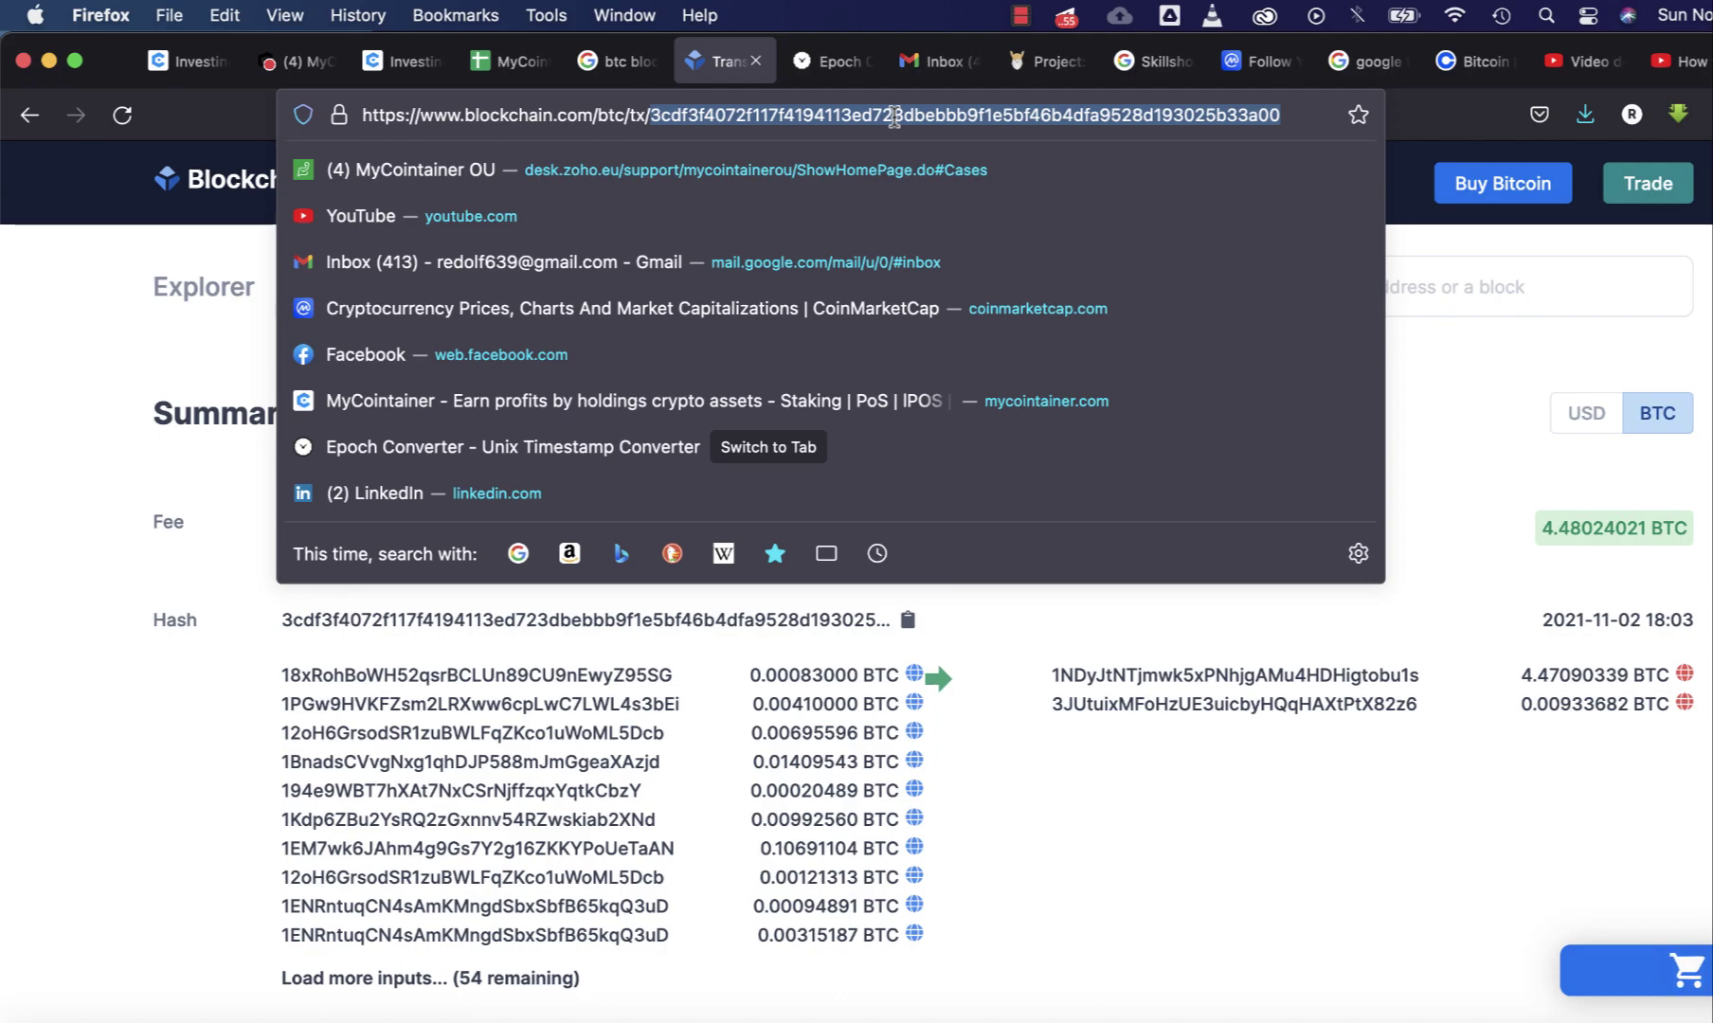
left_click(60, 559)
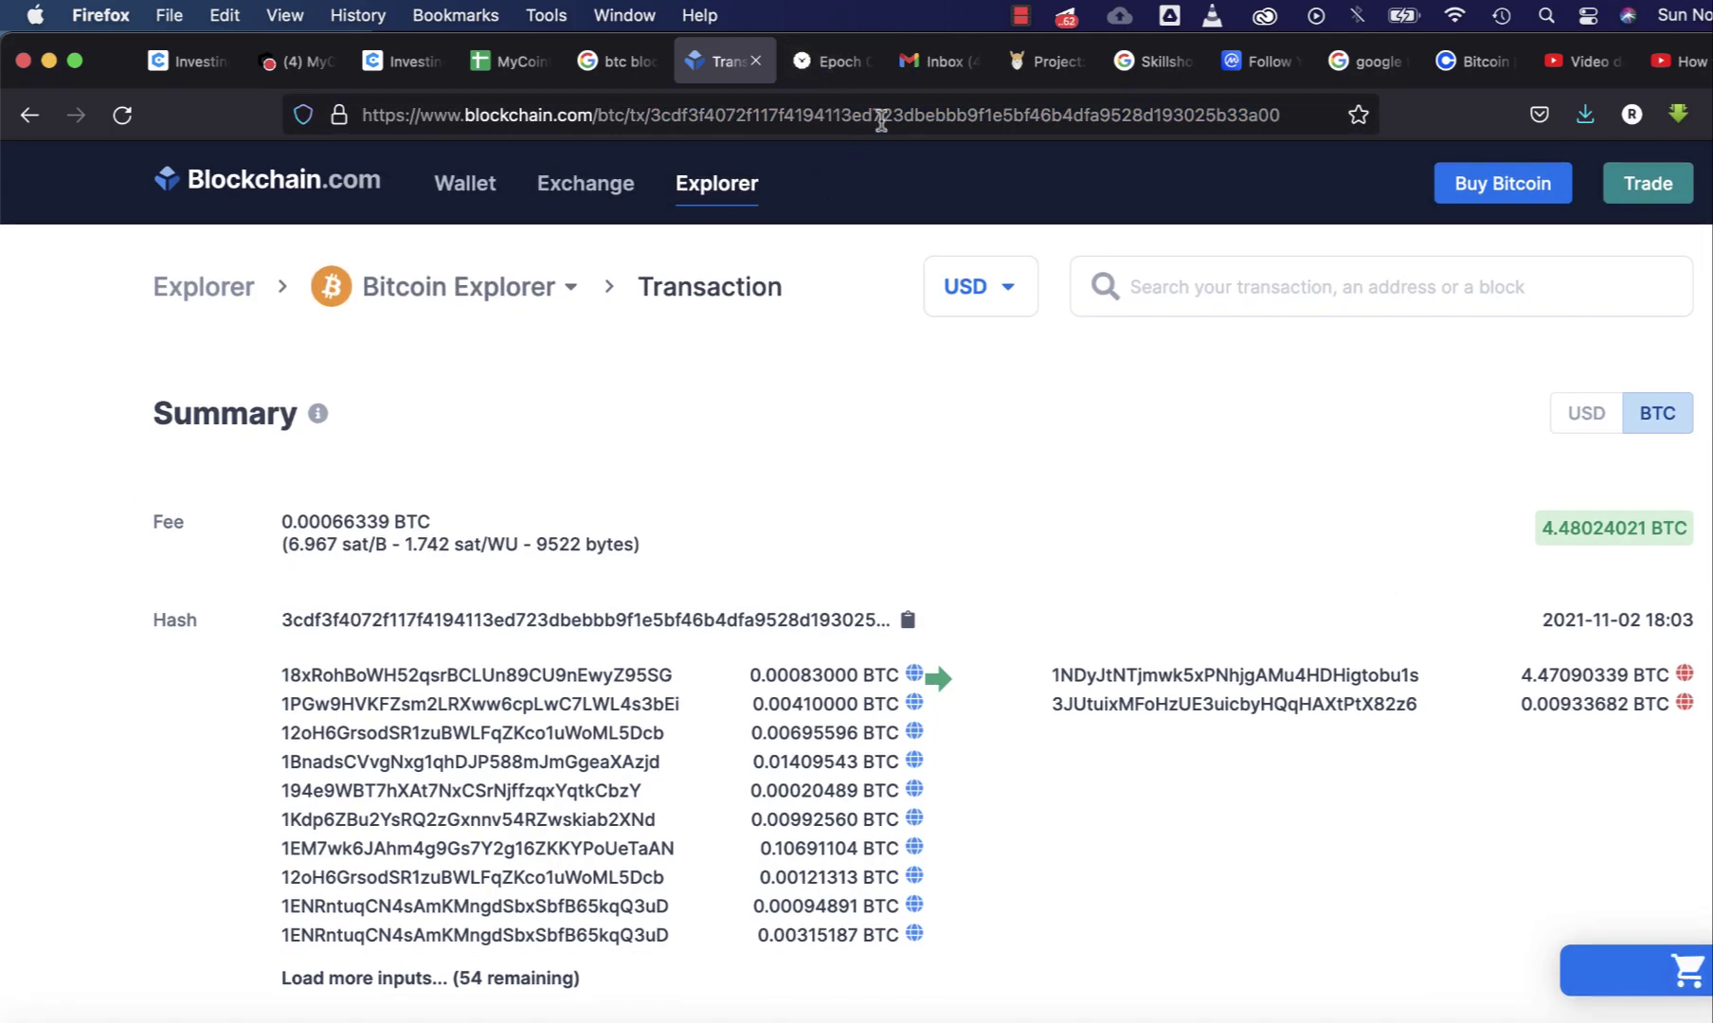
double_click(881, 120)
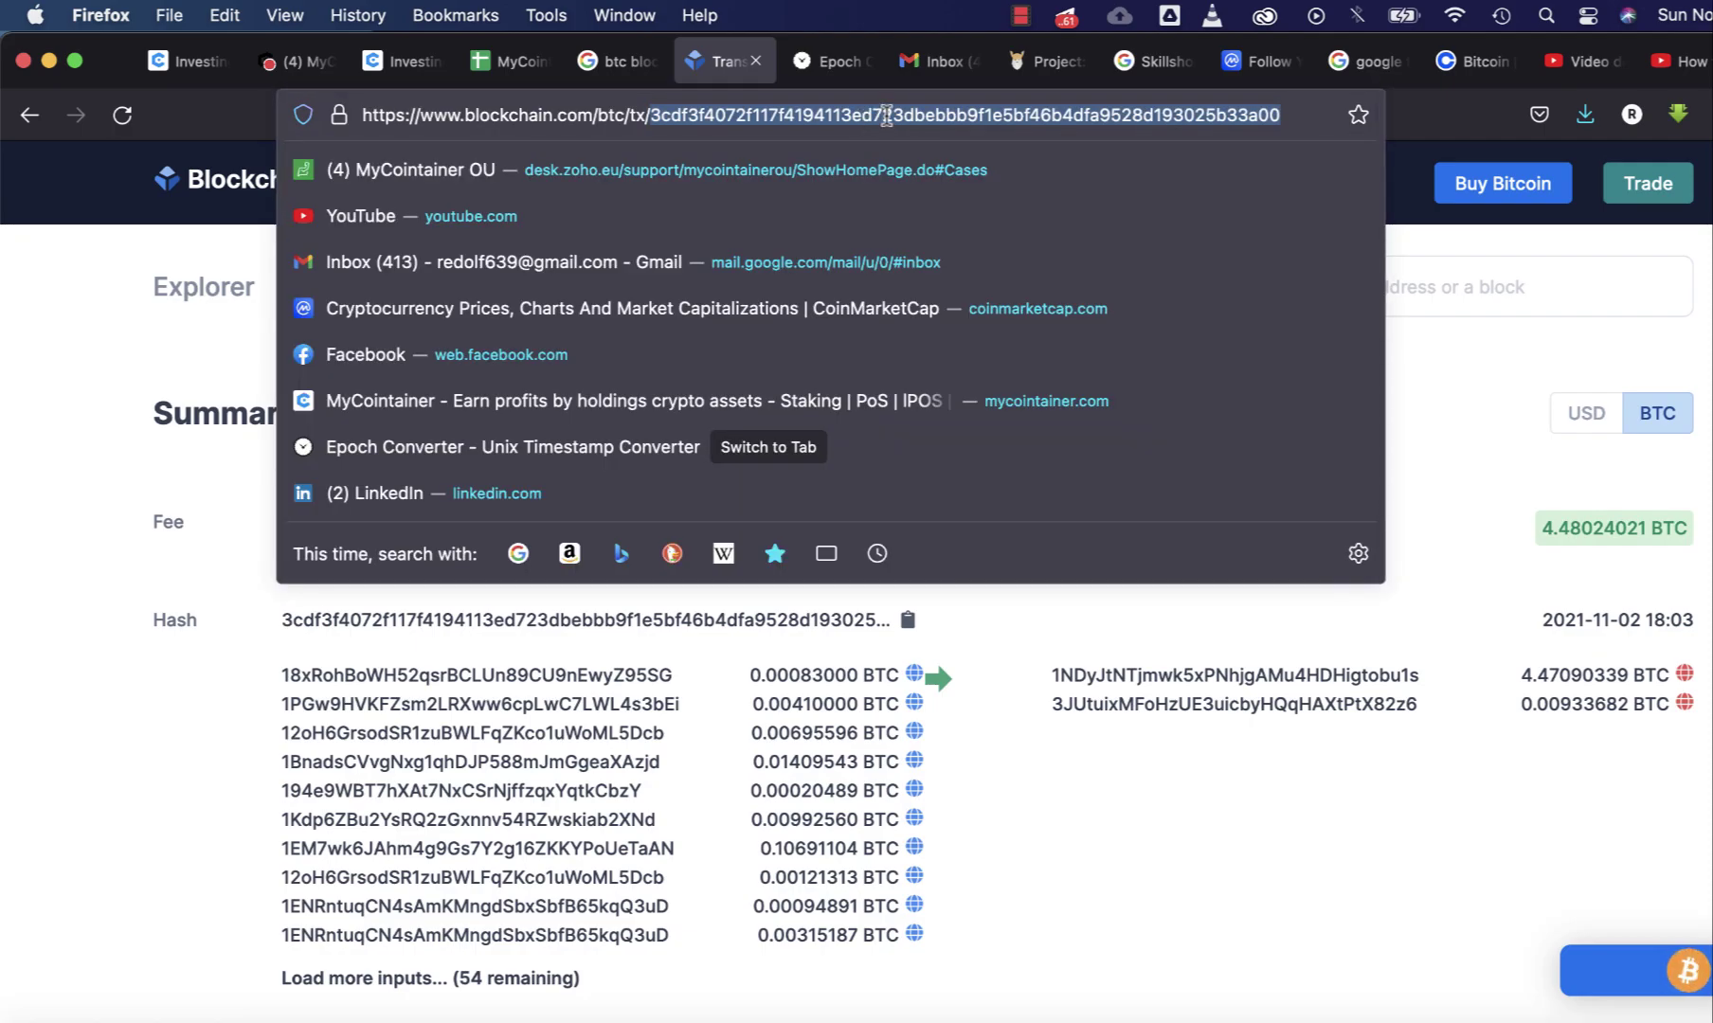
left_click(32, 727)
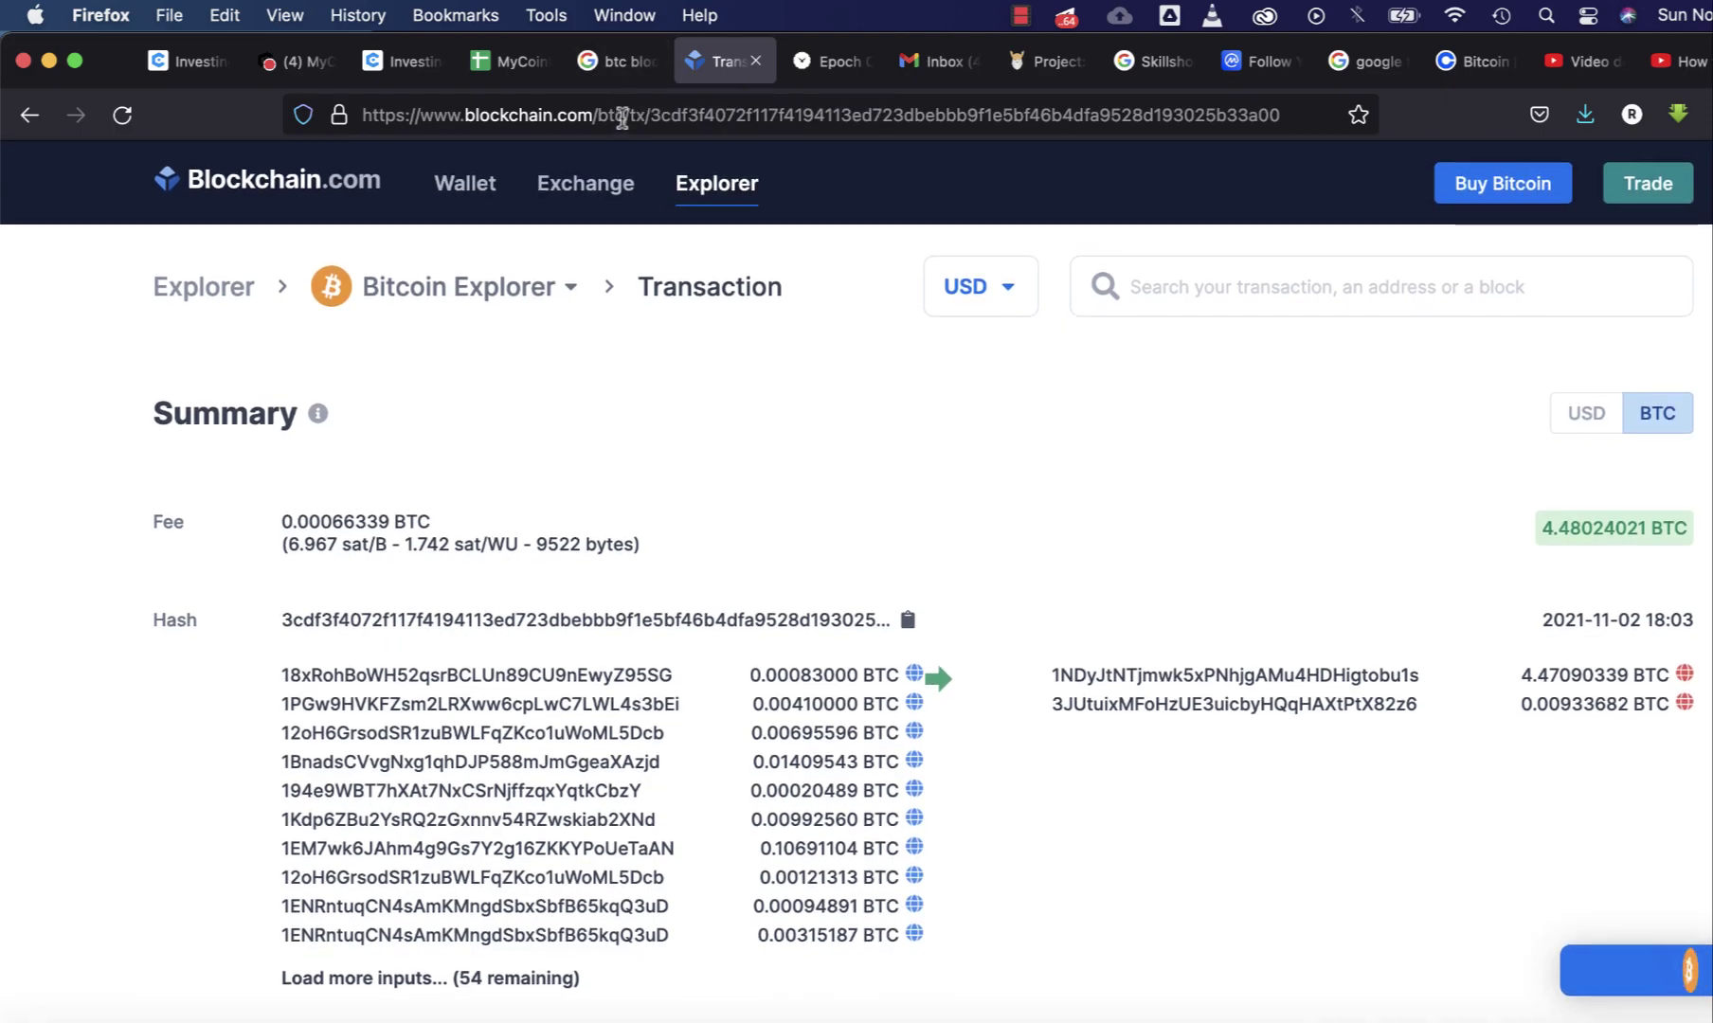
- Return to Coinbase and close the June 2 Sent Bitcoin details
left_click(1469, 60)
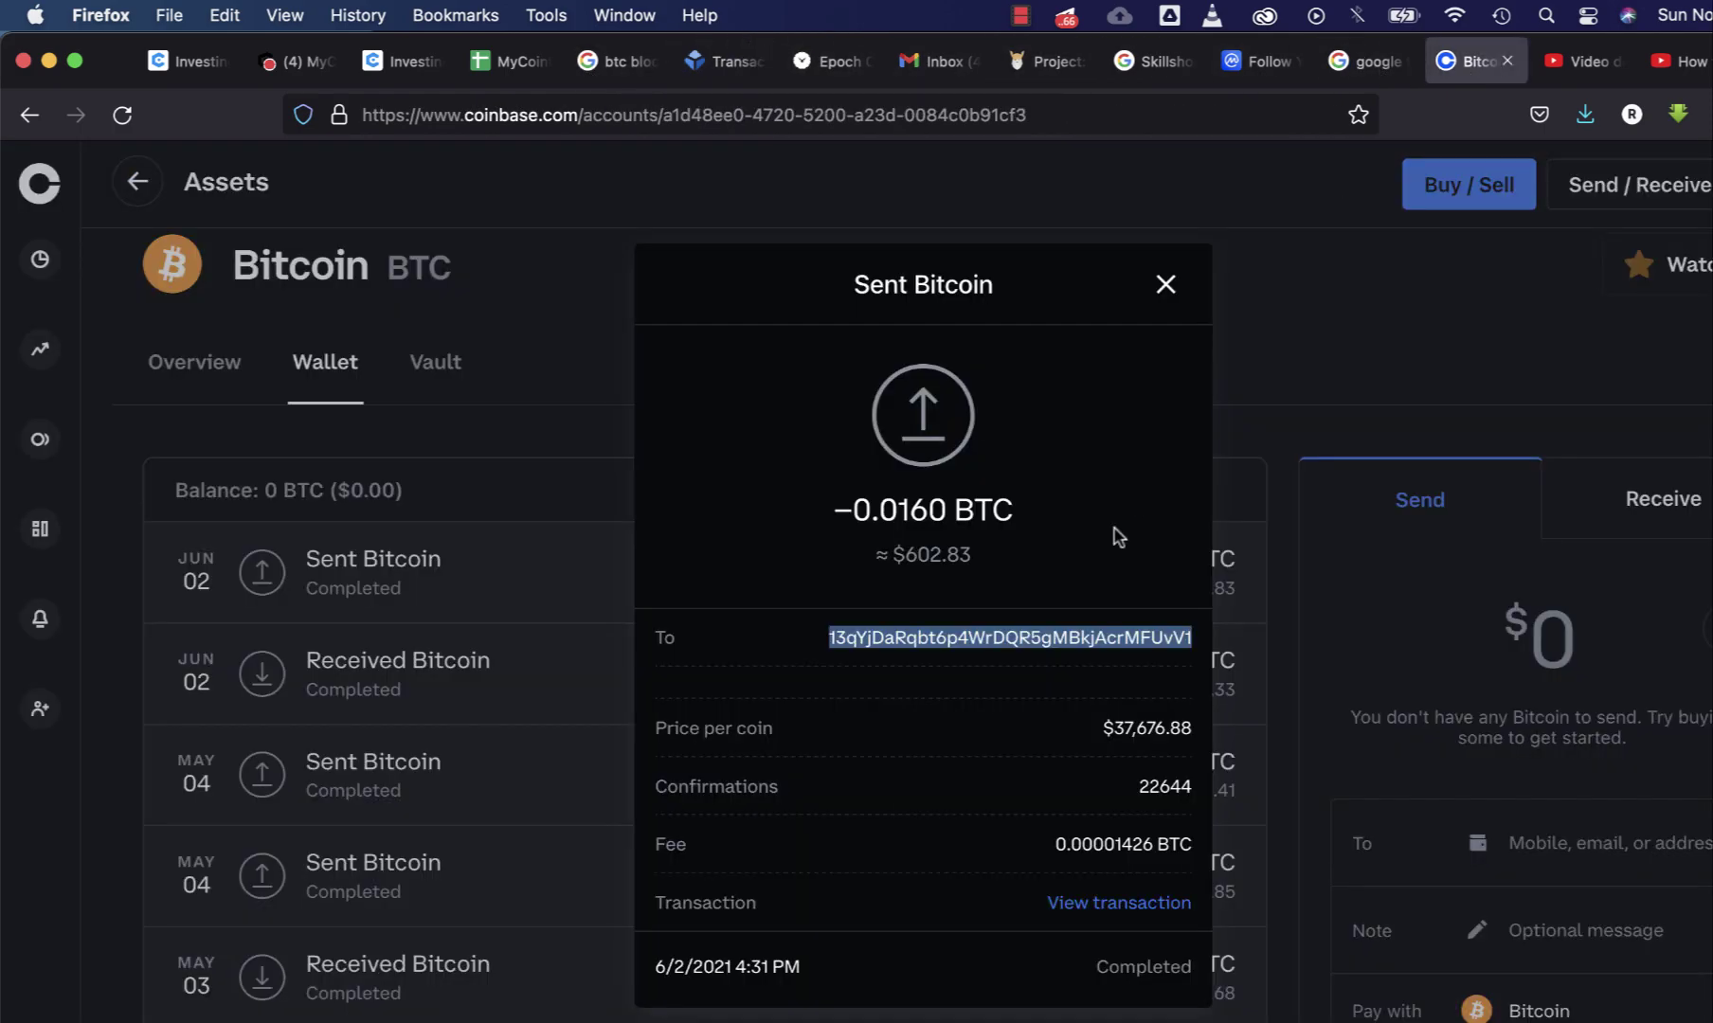
left_click(1165, 284)
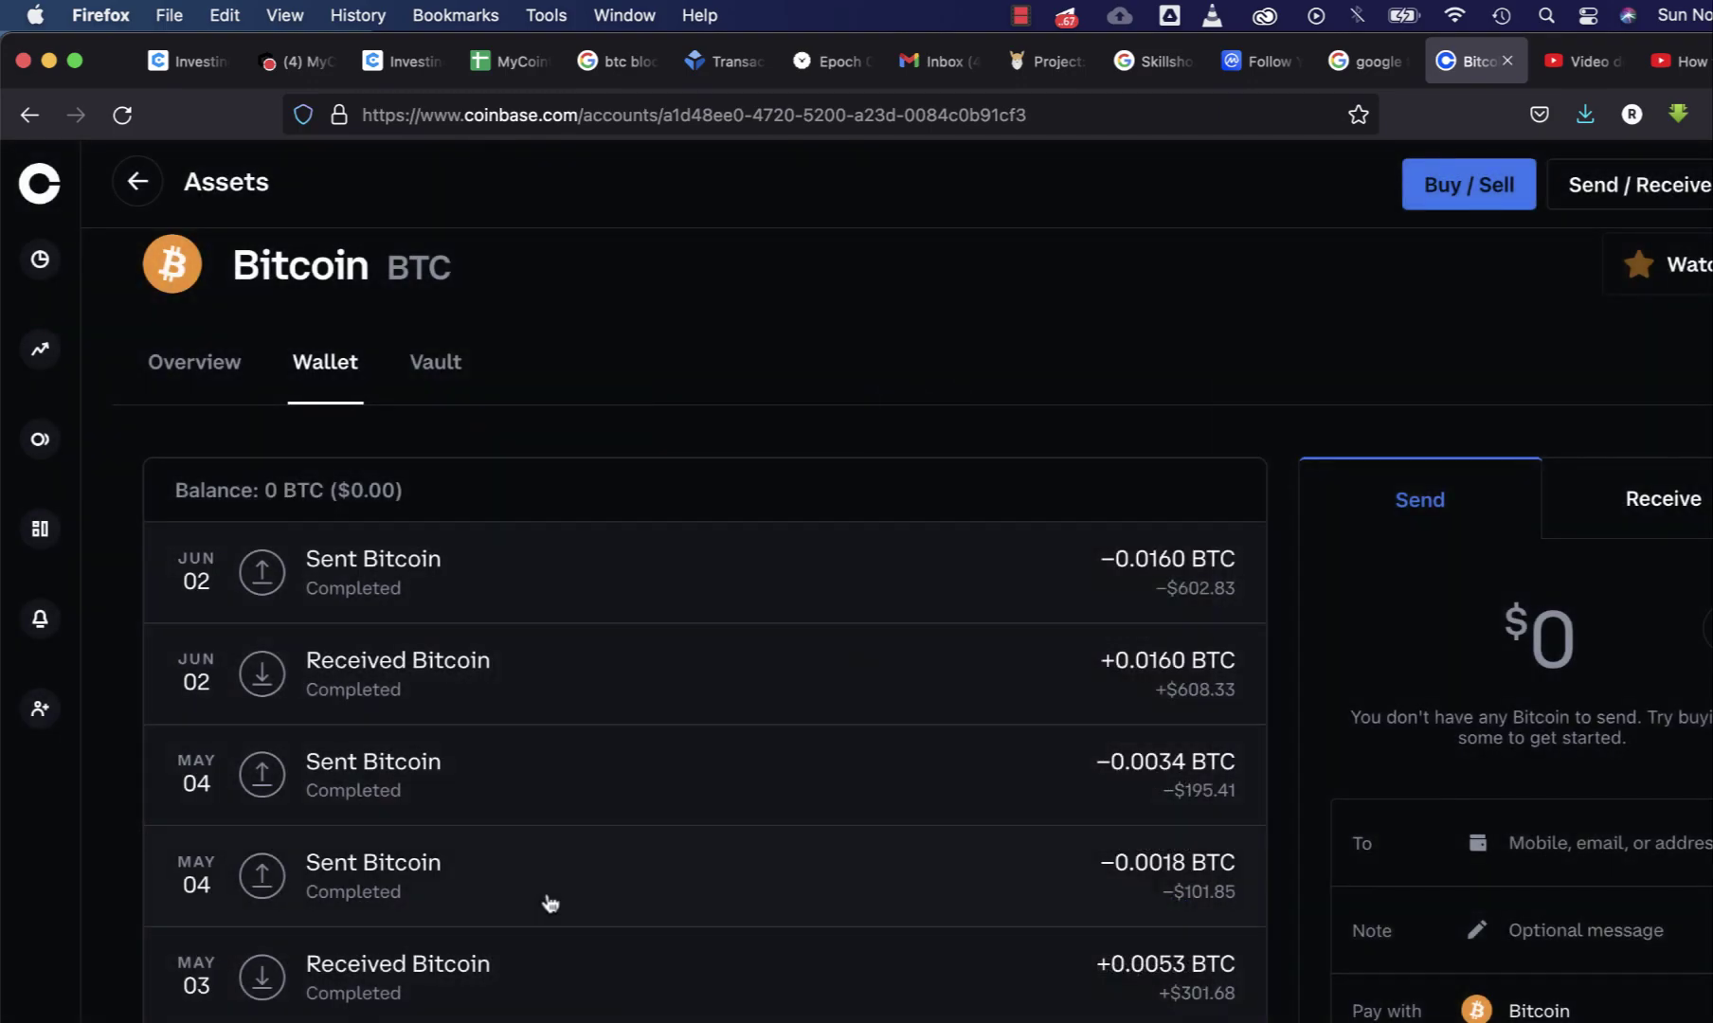
scroll(523, 744, "down", 2)
scroll(523, 745, "up", 5)
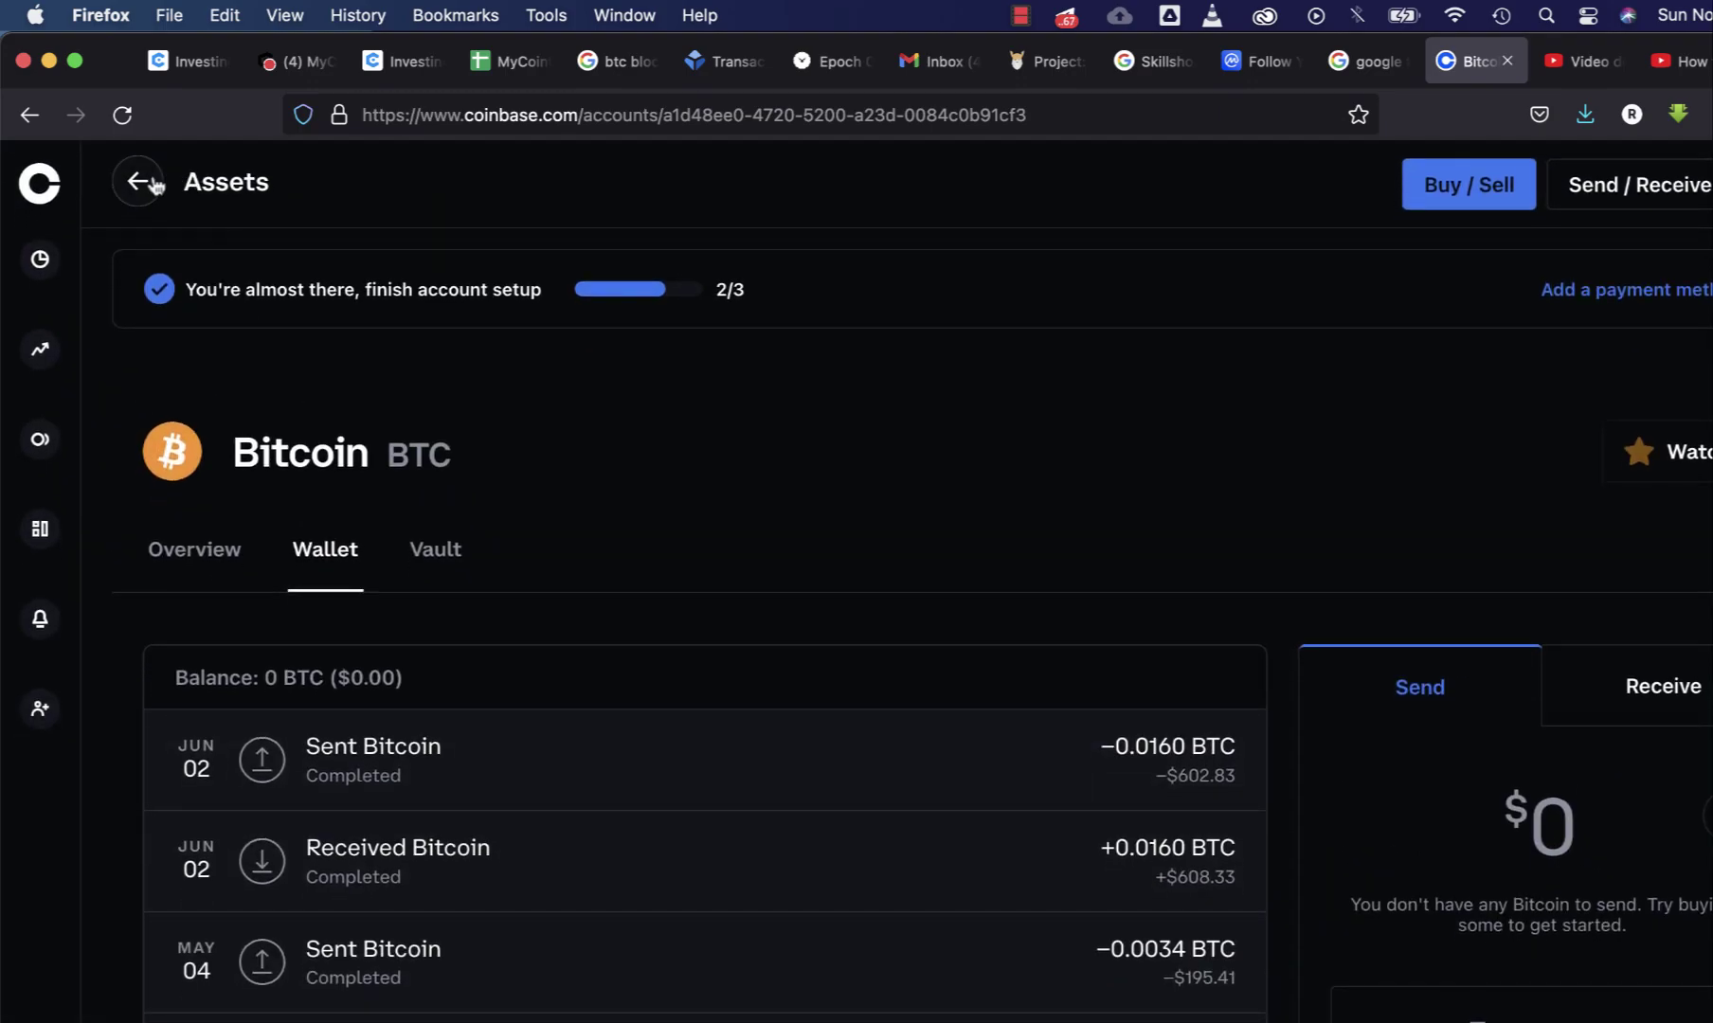